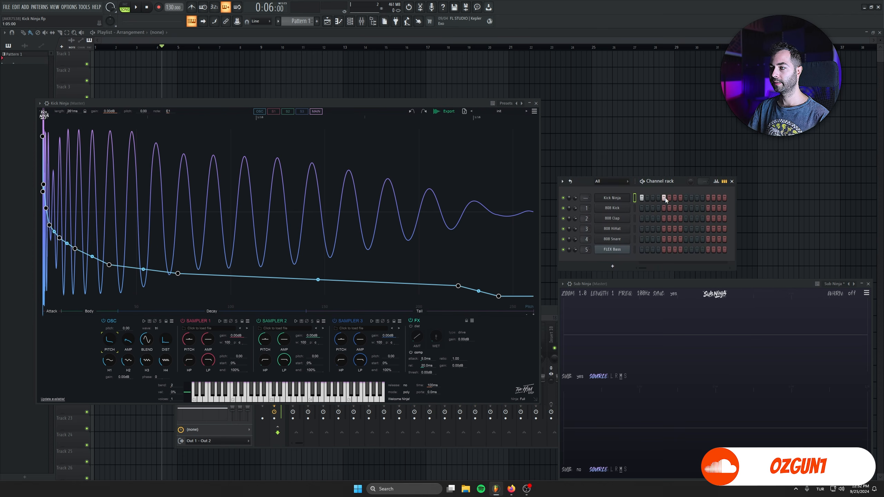
# Complete the four-on-the-floor Kick Ninja pattern with hits on steps 9 and 13, and close the channel rack
pyautogui.click(686, 198)
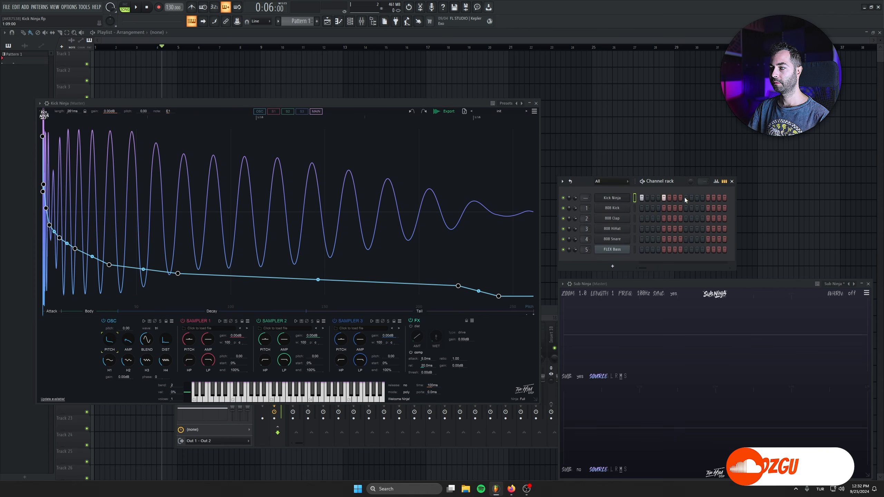
pyautogui.click(708, 198)
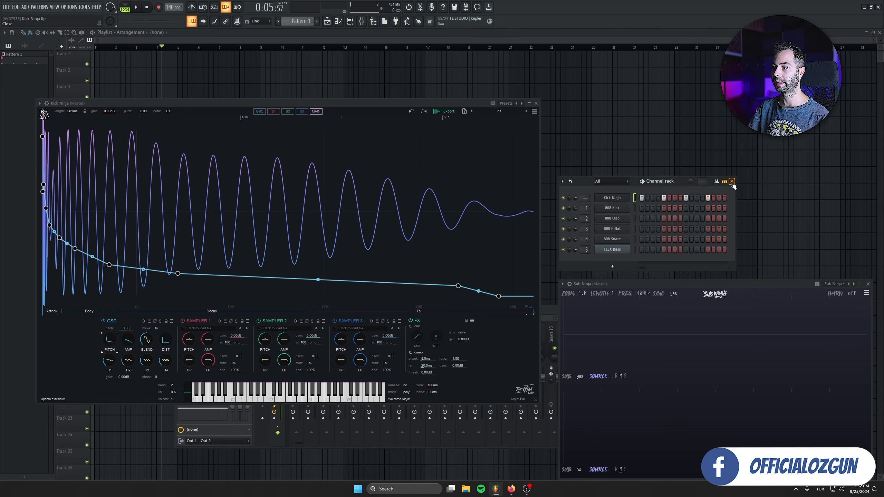
pyautogui.click(732, 181)
# Switch playback to pattern mode, raise the system volume and audition the kick loop
pyautogui.click(131, 12)
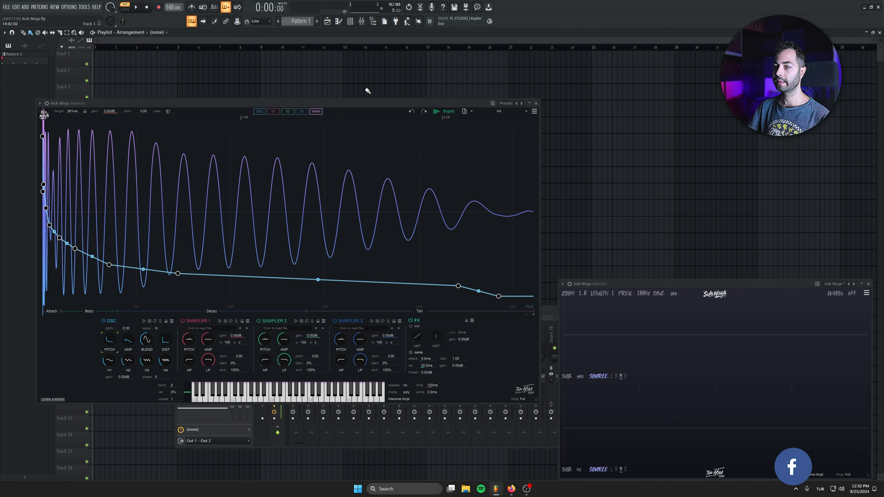
pyautogui.press('space')
pyautogui.press('XF86AudioRaiseVolume')
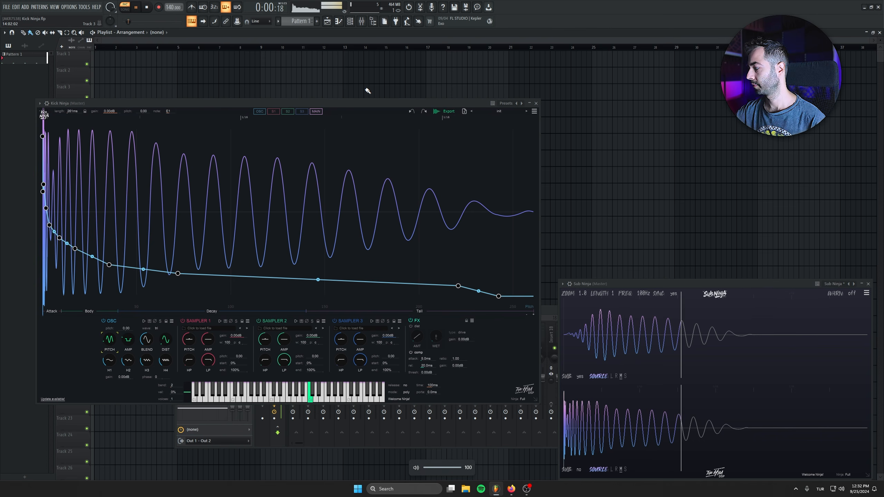
pyautogui.press('space')
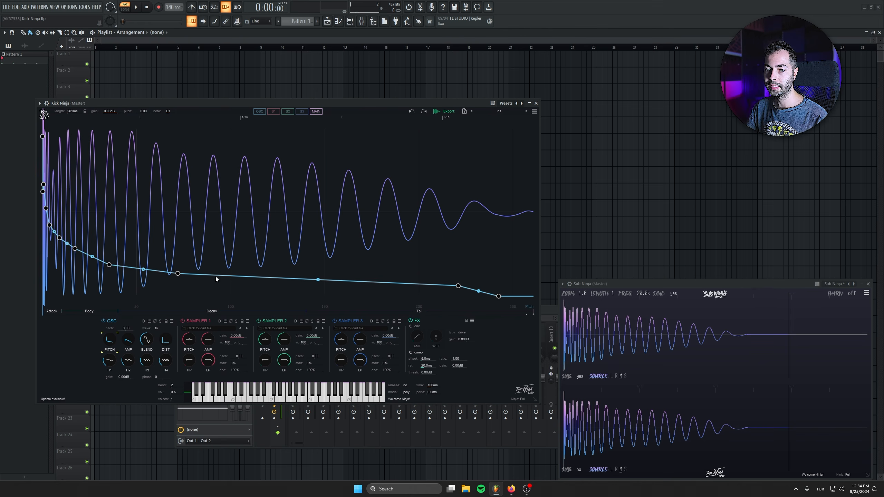
# Lower the decay node of the oscillator's pitch envelope to around B1, delete the two tail nodes beyond it, and audition the kick
pyautogui.moveTo(178, 274)
pyautogui.mouseDown()
pyautogui.moveTo(181, 239)
pyautogui.moveTo(177, 276)
pyautogui.mouseUp()
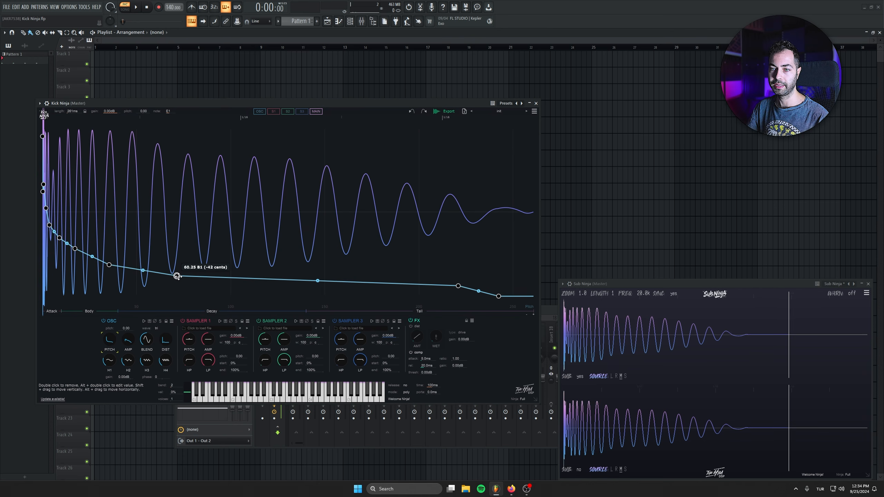
pyautogui.moveTo(177, 277); pyautogui.dragTo(176, 275)
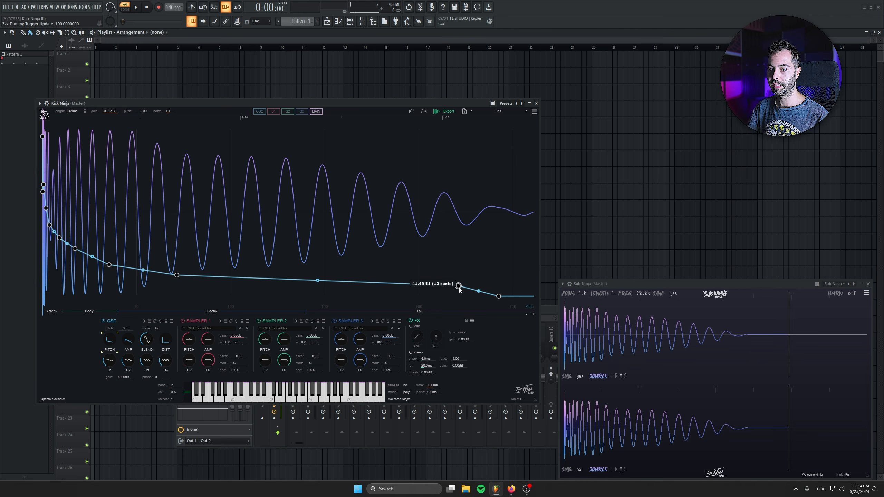
pyautogui.moveTo(441, 268); pyautogui.dragTo(511, 309)
pyautogui.press('Delete')
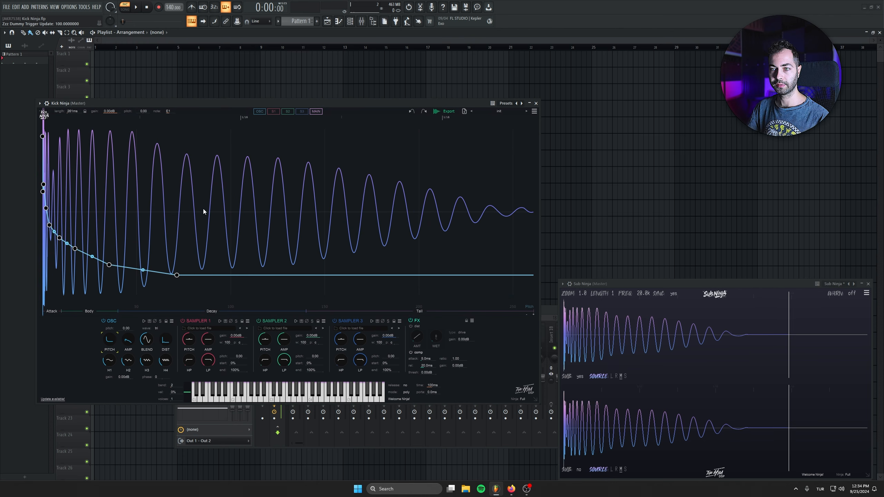
pyautogui.press('space')
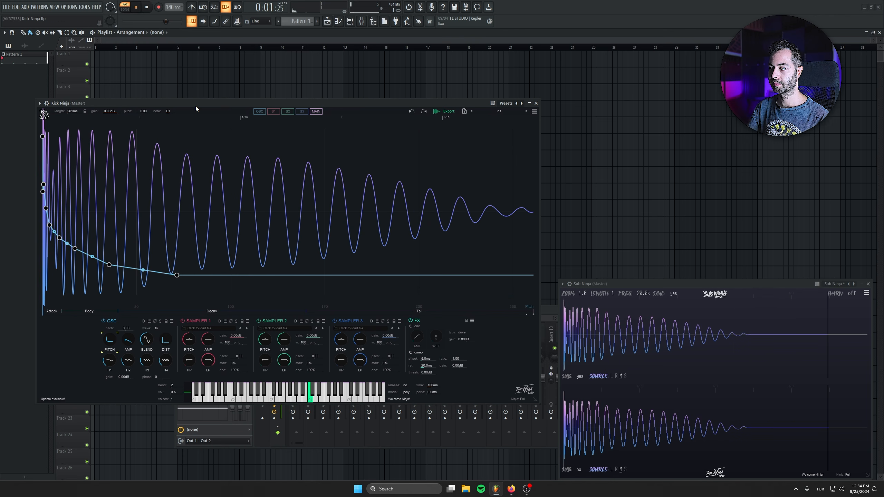
pyautogui.press('space')
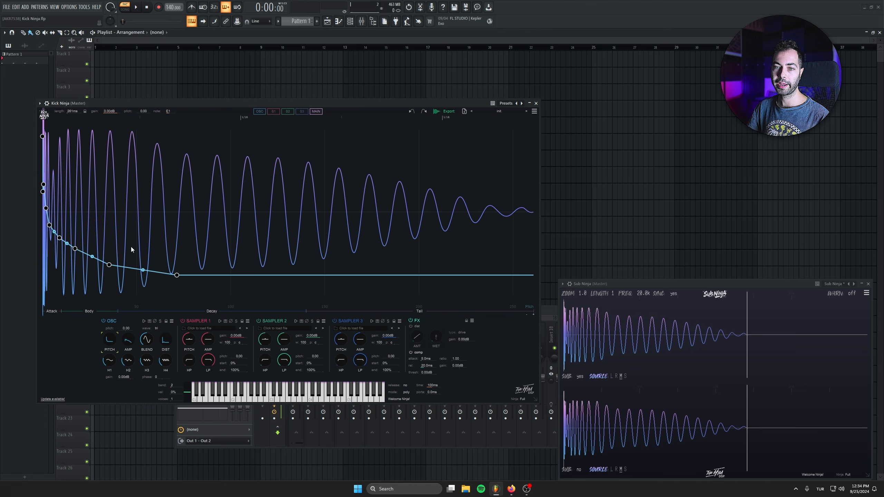
# Steepen the pitch envelope's body by lowering its last body node to nearly the decay level and nudging the preceding node down, auditioning each change
pyautogui.moveTo(109, 265)
pyautogui.mouseDown()
pyautogui.moveTo(112, 239)
pyautogui.moveTo(109, 288)
pyautogui.moveTo(111, 213)
pyautogui.moveTo(108, 274)
pyautogui.mouseUp()
pyautogui.press('space')
pyautogui.press('space')
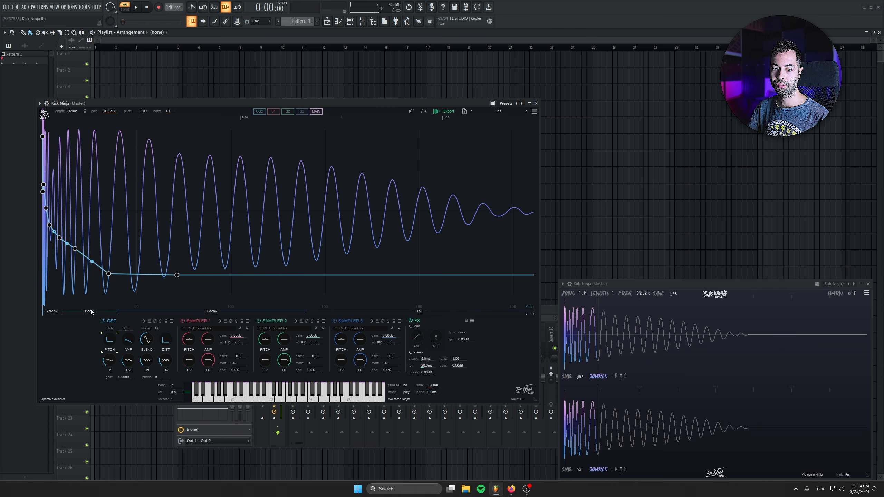
pyautogui.moveTo(75, 248)
pyautogui.mouseDown()
pyautogui.moveTo(80, 238)
pyautogui.moveTo(80, 281)
pyautogui.moveTo(80, 251)
pyautogui.mouseUp()
pyautogui.moveTo(80, 238)
pyautogui.press('space')
pyautogui.press('space')
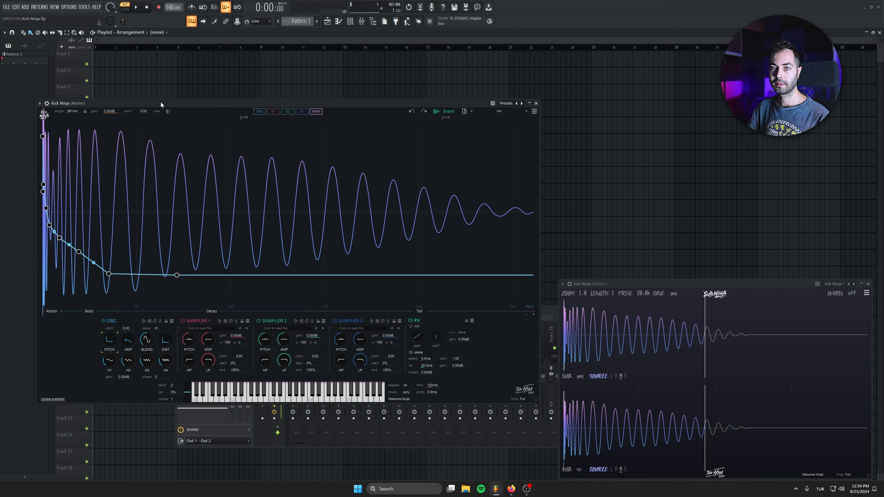
# On the oscillator's AMP envelope, pull the end node in to about 140 ms and shape a deeper dip right after the attack
pyautogui.click(128, 341)
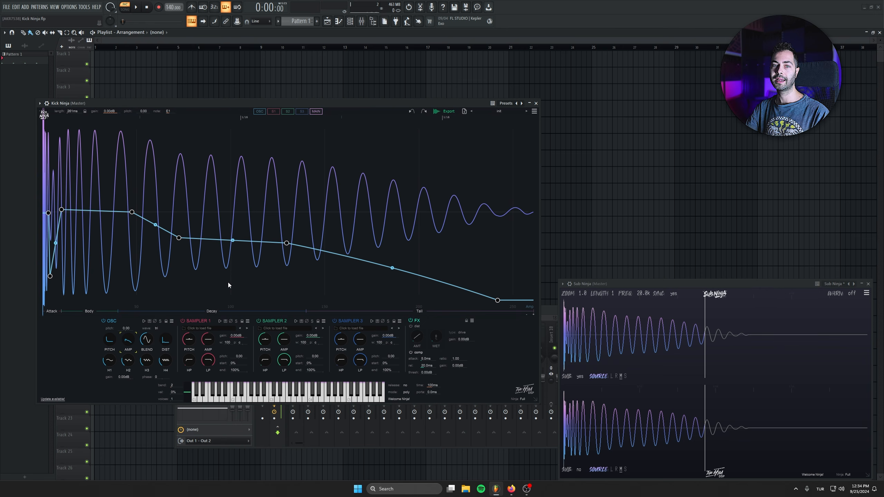
pyautogui.moveTo(497, 300); pyautogui.dragTo(309, 312)
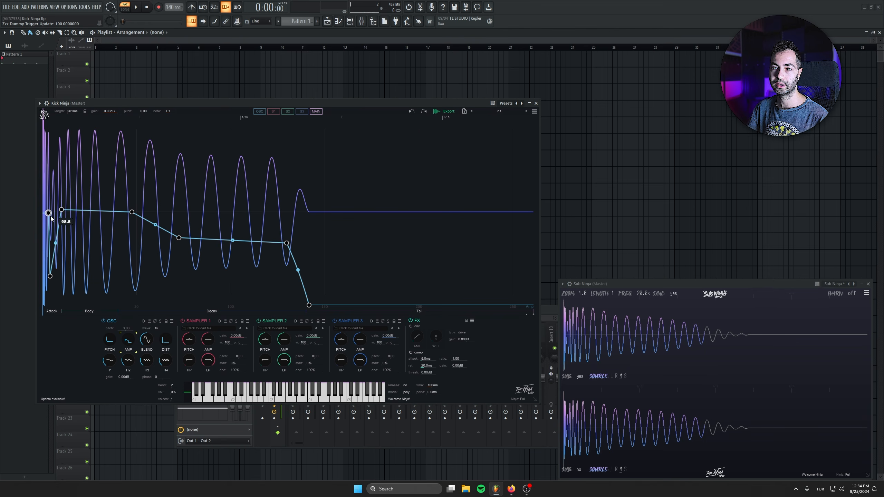
pyautogui.moveTo(50, 276); pyautogui.dragTo(55, 298)
pyautogui.moveTo(61, 210); pyautogui.dragTo(68, 210)
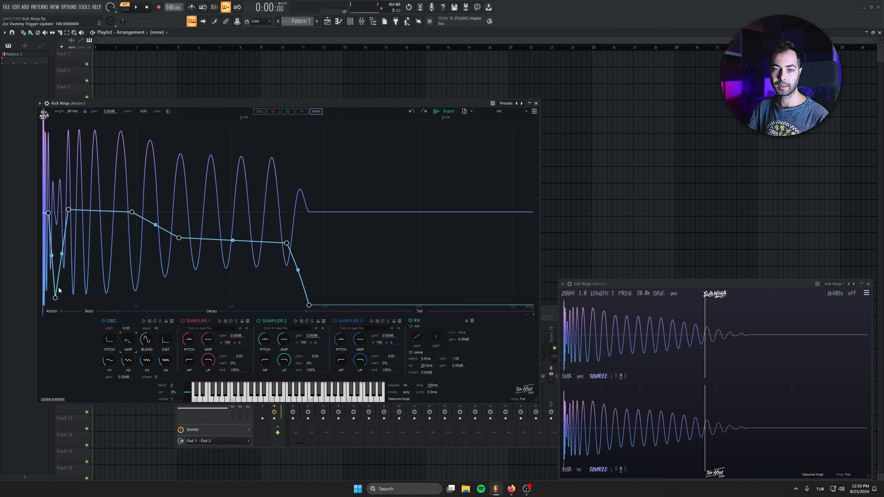
pyautogui.moveTo(56, 299); pyautogui.dragTo(58, 290)
# Lower the AMP node following the dip and move the body peak earlier to slow the recovery, auditioning the kick
pyautogui.moveTo(68, 210); pyautogui.dragTo(72, 276)
pyautogui.press('space')
pyautogui.moveTo(132, 212); pyautogui.dragTo(114, 208)
pyautogui.press('space')
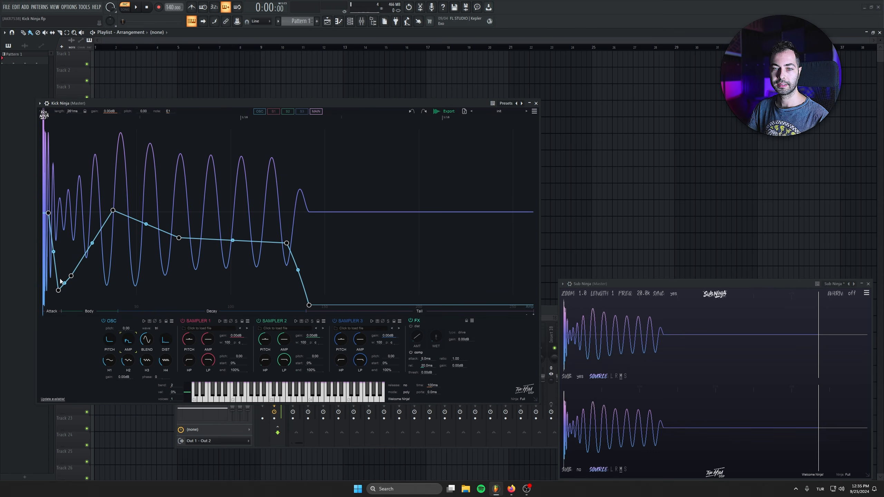
# Refine the AMP envelope by deleting the extra node after the dip, moving the body peak earlier and raising the node before the tail during playback
pyautogui.moveTo(59, 291); pyautogui.dragTo(57, 293)
pyautogui.doubleClick(71, 277)
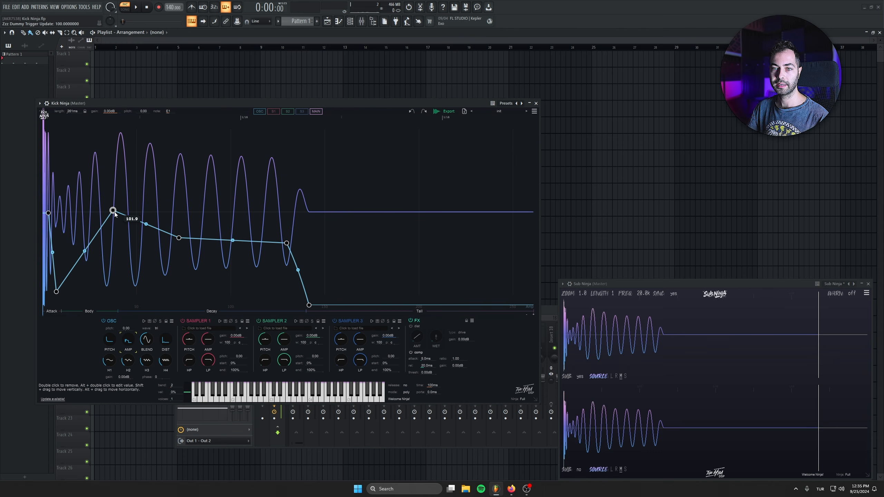
pyautogui.moveTo(115, 214); pyautogui.dragTo(100, 208)
pyautogui.press('space')
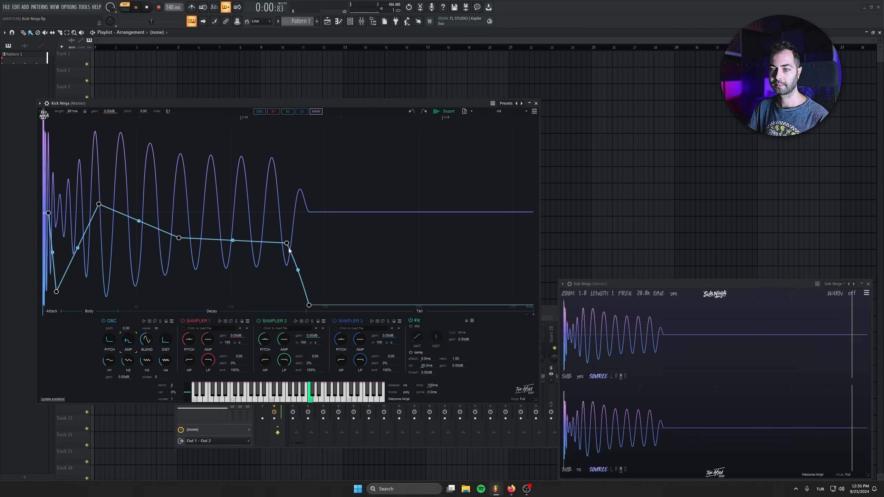
pyautogui.moveTo(289, 250); pyautogui.dragTo(267, 219)
pyautogui.press('space')
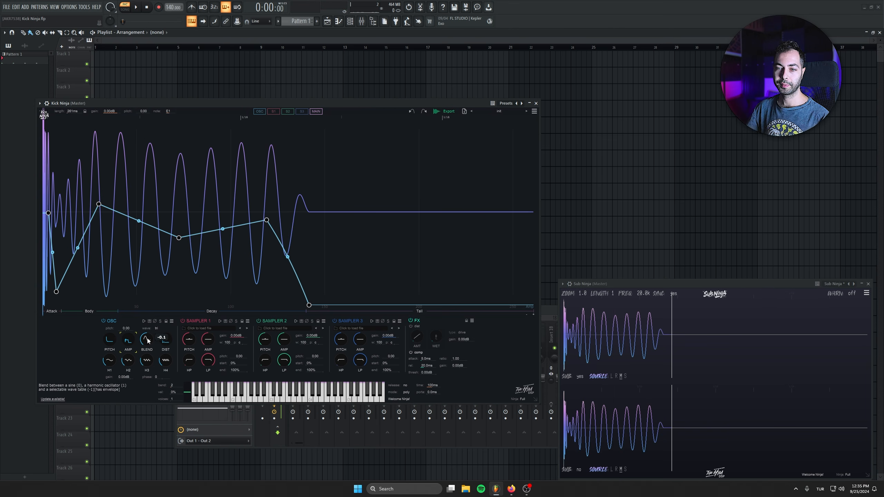
# Select tri as the oscillator's wave and set BLEND to 100 for the full harmonic oscillator
pyautogui.click(147, 340)
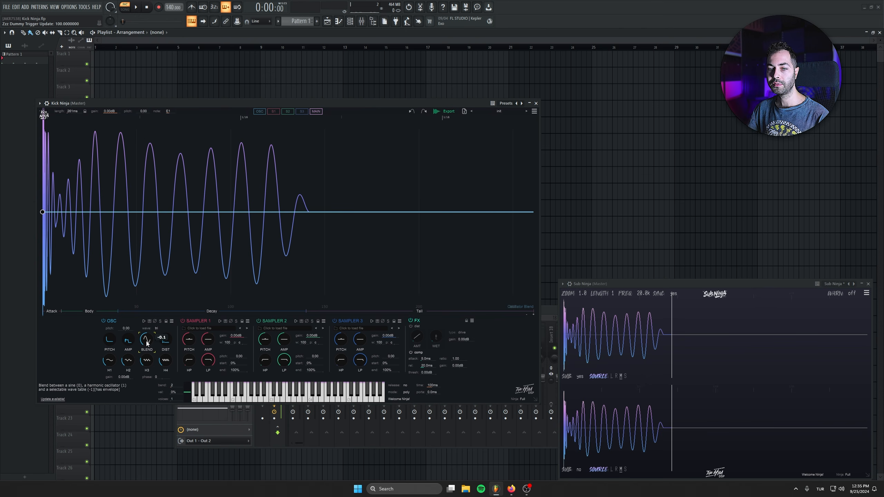
pyautogui.click(156, 328)
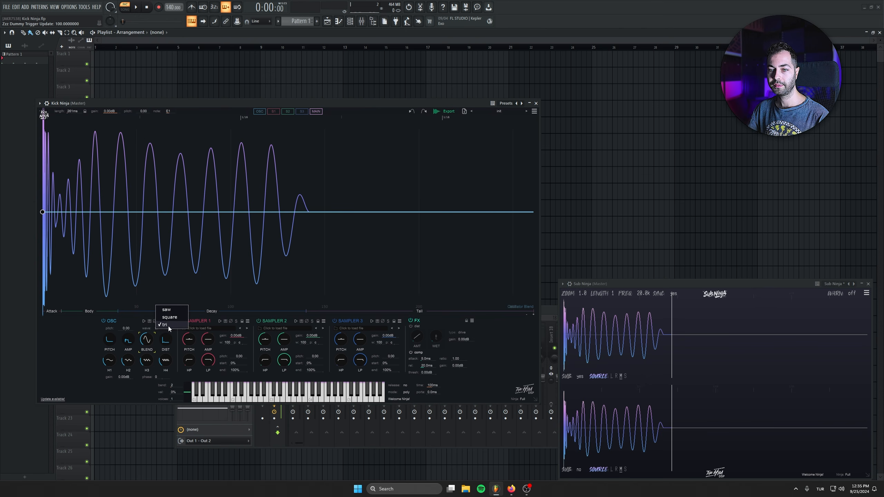
pyautogui.click(164, 324)
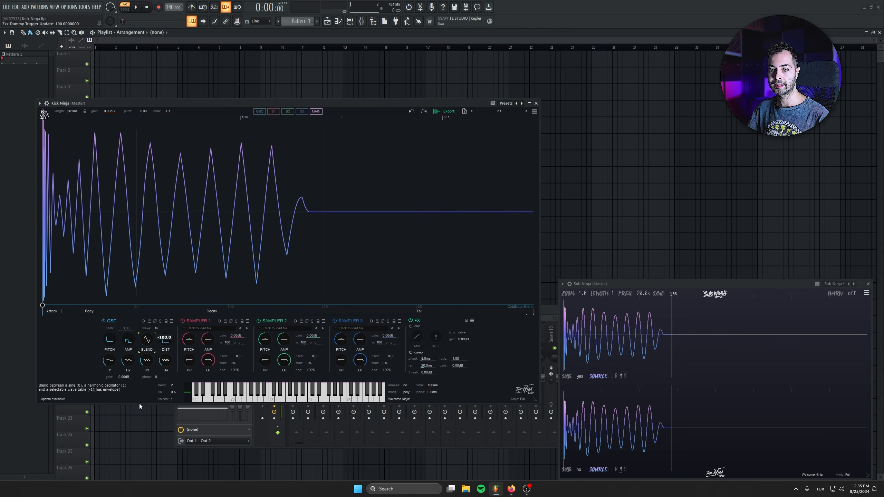
pyautogui.moveTo(147, 339); pyautogui.dragTo(140, 254)
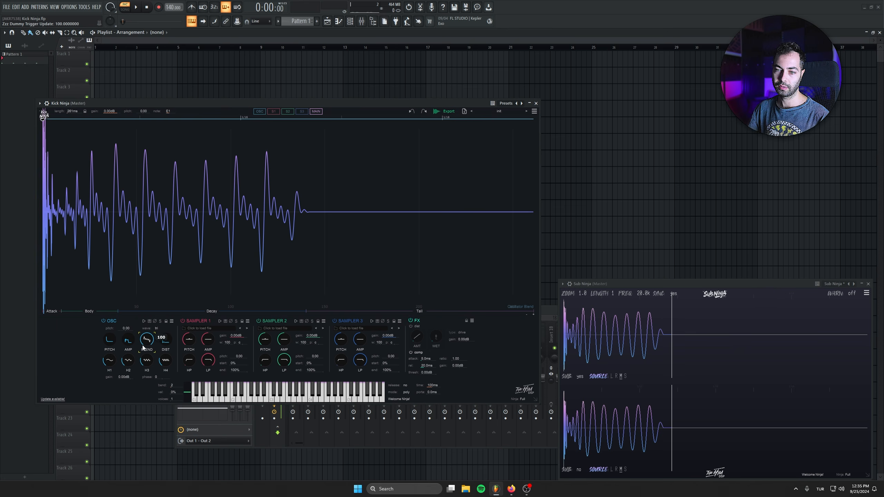
# Turn harmonics H2, H3 and H4 down to 0 and raise the first harmonic H1
pyautogui.moveTo(127, 361); pyautogui.dragTo(152, 404)
pyautogui.moveTo(165, 360); pyautogui.dragTo(167, 404)
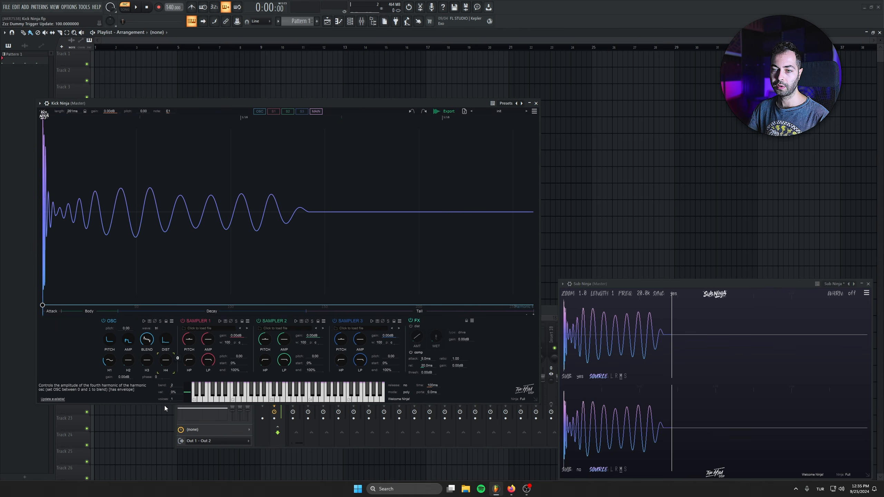
pyautogui.moveTo(108, 366); pyautogui.dragTo(104, 325)
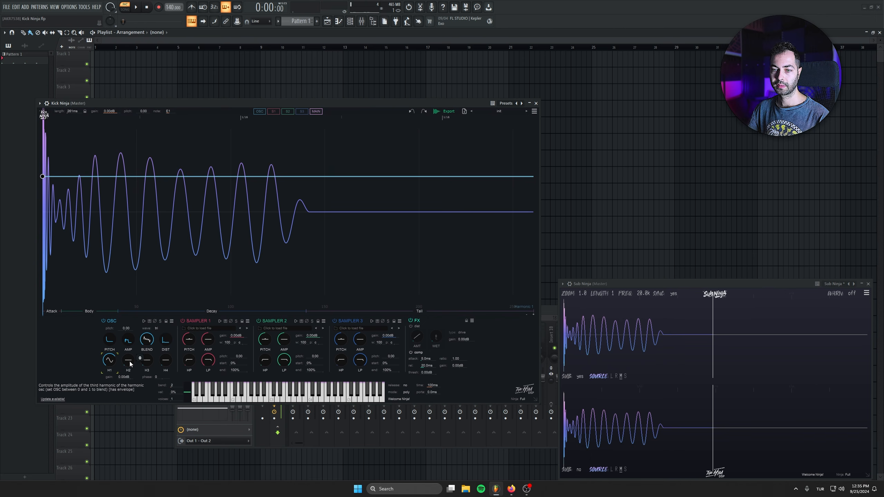
# Audition a raised third harmonic H3, turn it back down to near zero, and draw a gradual rise to about 107 ms in its envelope
pyautogui.moveTo(127, 365); pyautogui.dragTo(147, 316)
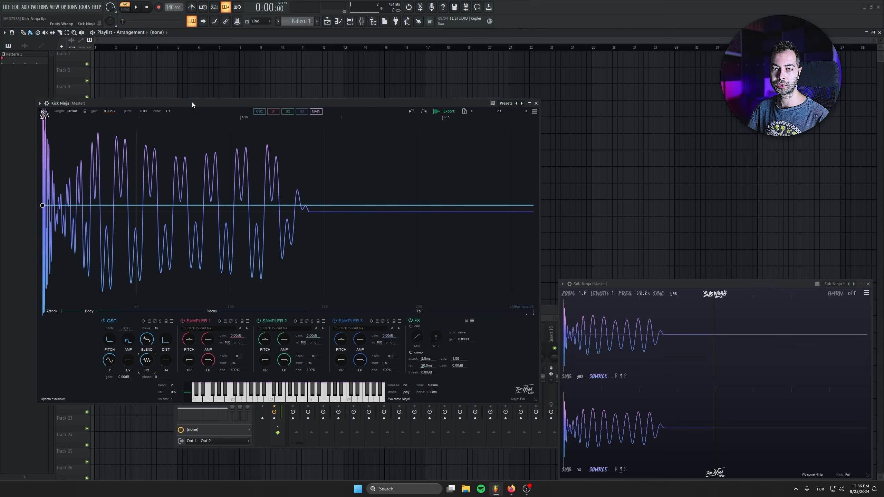
pyautogui.press('space')
pyautogui.moveTo(150, 365); pyautogui.dragTo(150, 411)
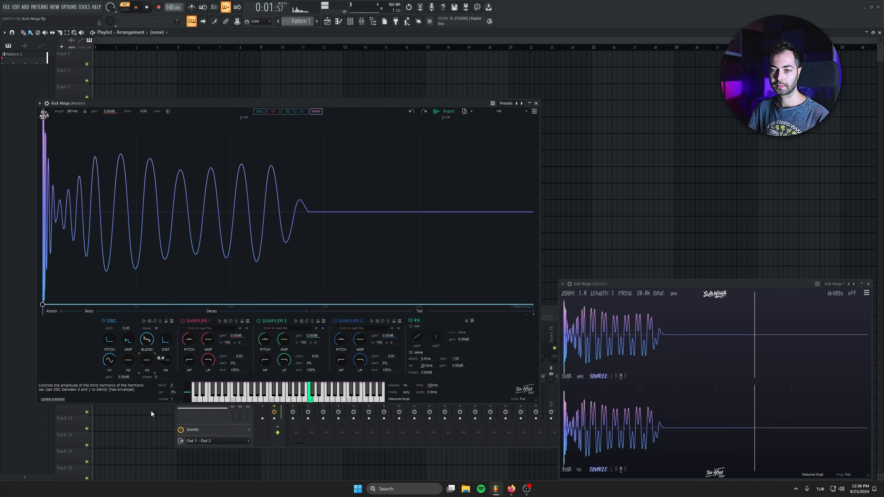
pyautogui.press('space')
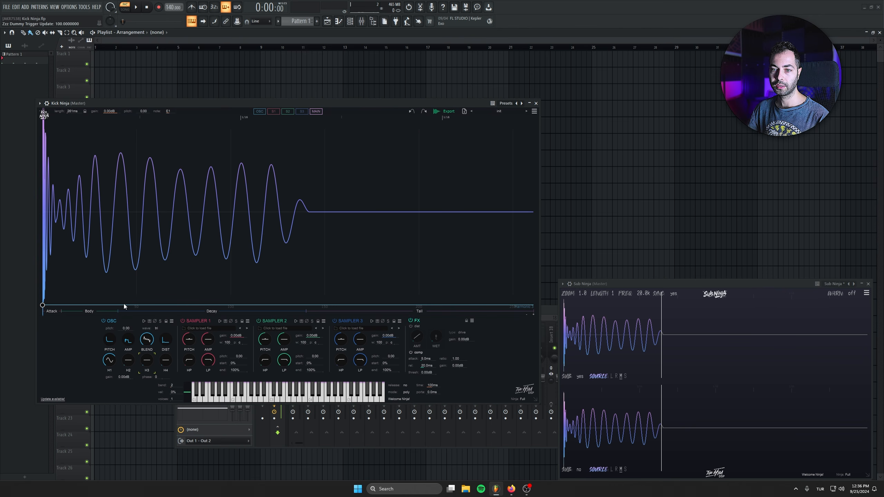
pyautogui.moveTo(157, 298); pyautogui.dragTo(243, 270)
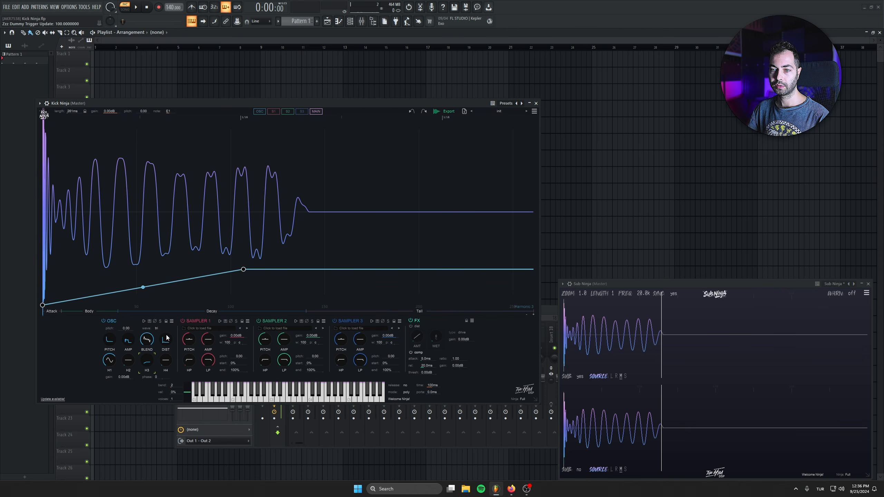
# Lengthen the AMP envelope's tail to about 190 ms and slightly lower the node before it
pyautogui.click(130, 342)
pyautogui.moveTo(308, 305); pyautogui.dragTo(389, 305)
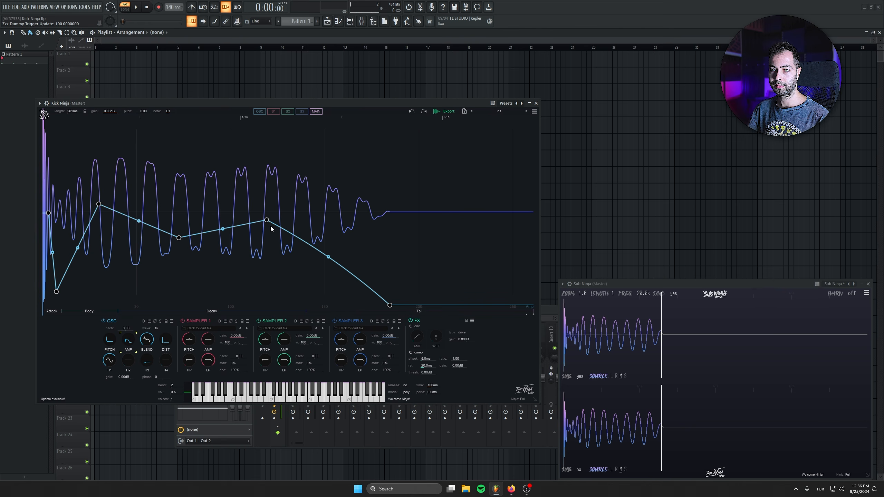
pyautogui.moveTo(266, 220); pyautogui.dragTo(270, 229)
pyautogui.moveTo(390, 305); pyautogui.dragTo(404, 305)
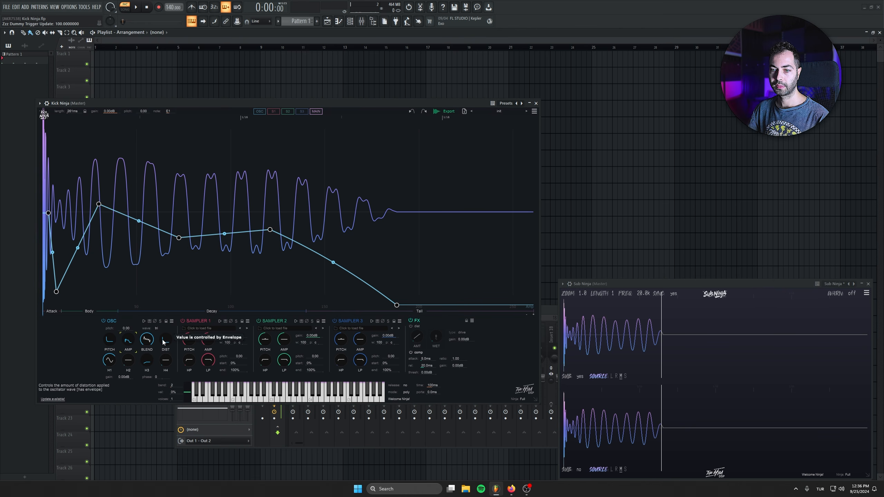
# Give the H3 envelope a slightly curved rise and move its end node to 41.7 at about 137 ms, auditioning the kick
pyautogui.click(151, 343)
pyautogui.click(148, 362)
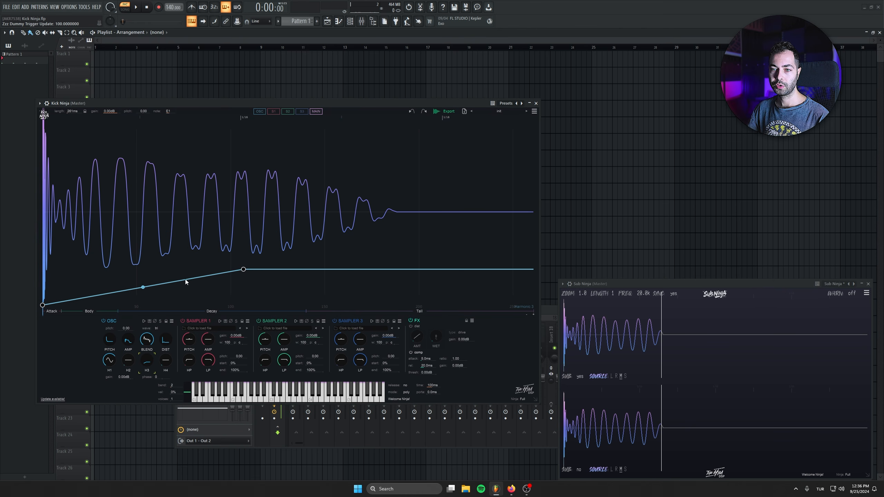
pyautogui.moveTo(142, 288); pyautogui.dragTo(144, 307)
pyautogui.moveTo(243, 270); pyautogui.dragTo(270, 253)
pyautogui.moveTo(156, 305); pyautogui.dragTo(152, 287)
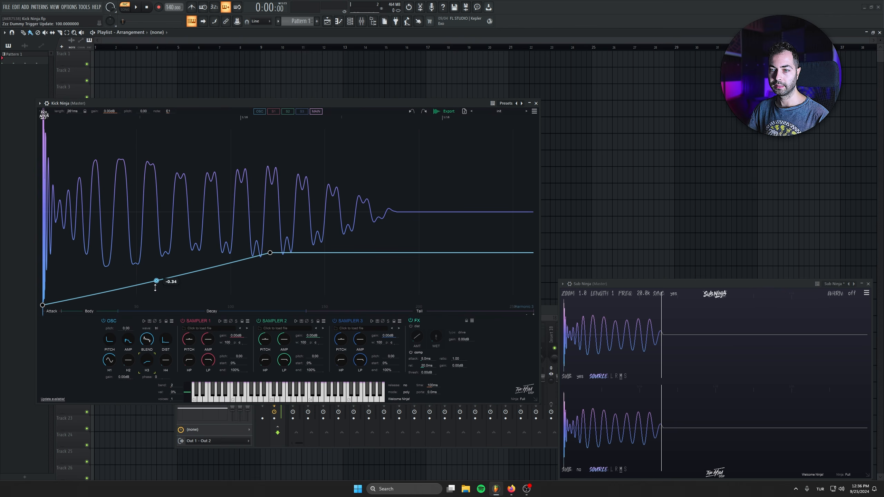
pyautogui.press('space')
pyautogui.moveTo(270, 252); pyautogui.dragTo(301, 227)
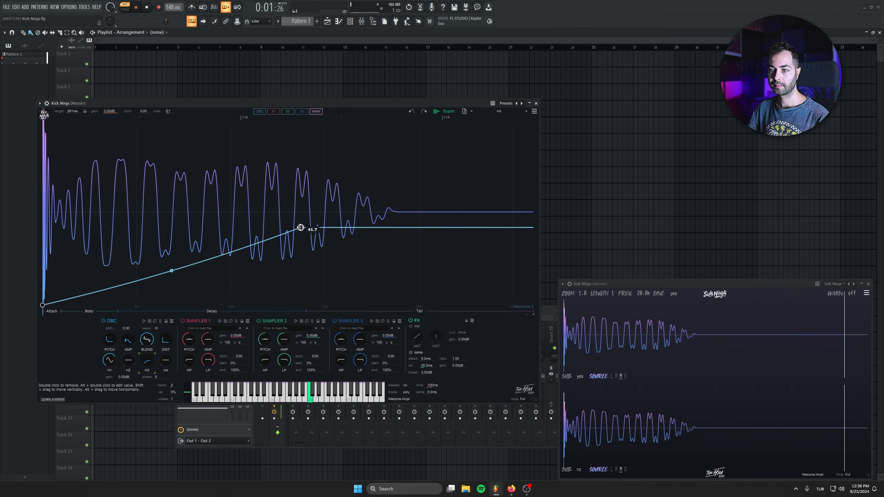
# Audition raised levels of the fourth harmonic H4 and second harmonic H2 over the loop, returning both to 0
pyautogui.click(166, 360)
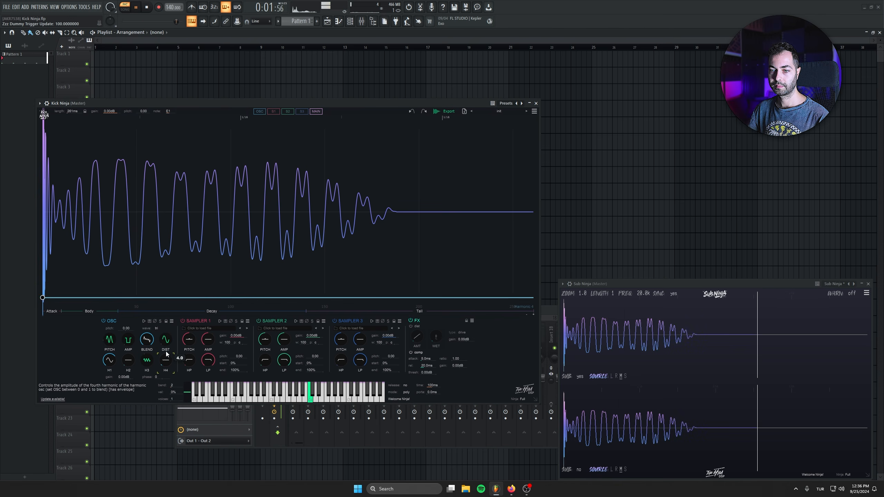
pyautogui.click(128, 360)
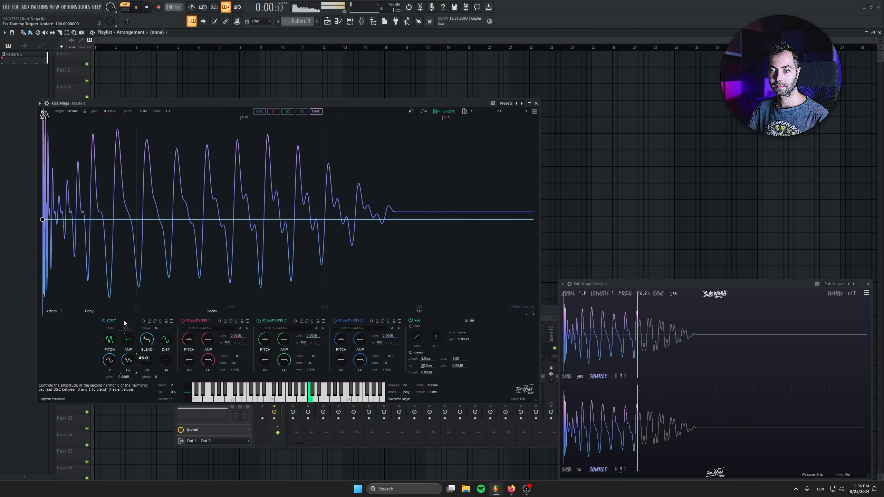
pyautogui.press('space')
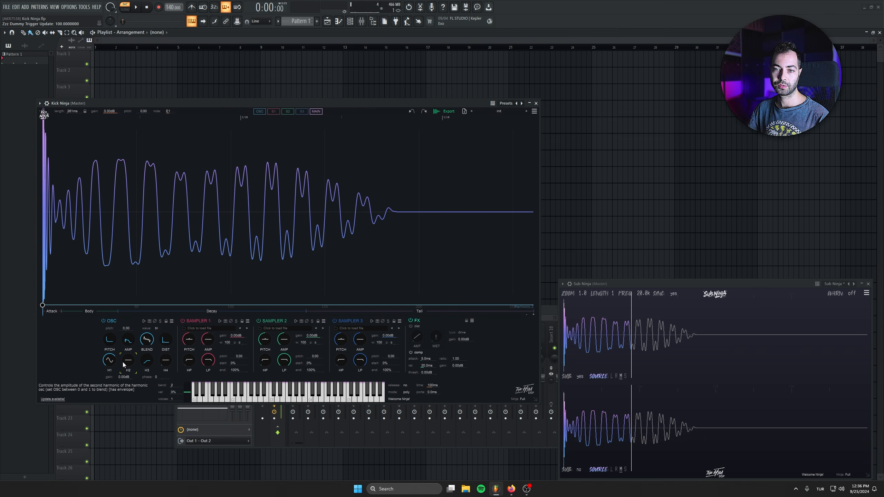
# Draw an H2 envelope that stays at 0 until about 91 ms and rises to about 31 at 114 ms, auditioning the kick
pyautogui.doubleClick(212, 295)
pyautogui.moveTo(212, 295); pyautogui.dragTo(213, 305)
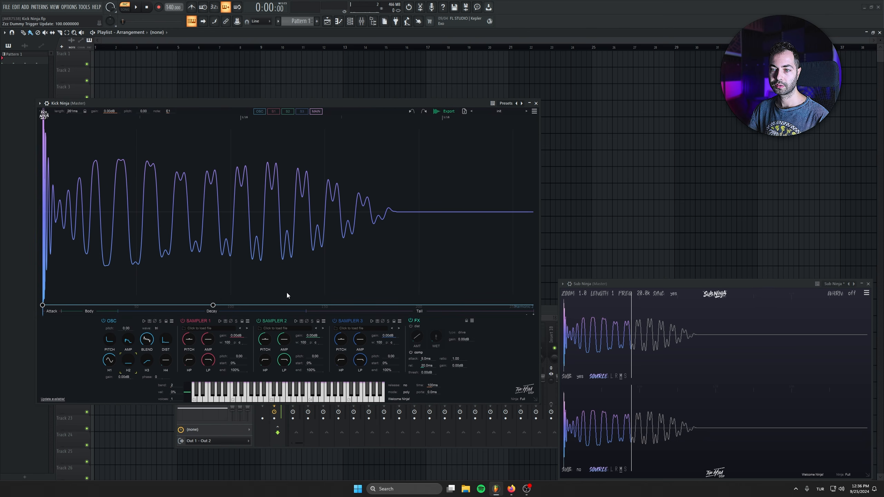
pyautogui.doubleClick(286, 295)
pyautogui.moveTo(287, 294); pyautogui.dragTo(257, 247)
pyautogui.press('space')
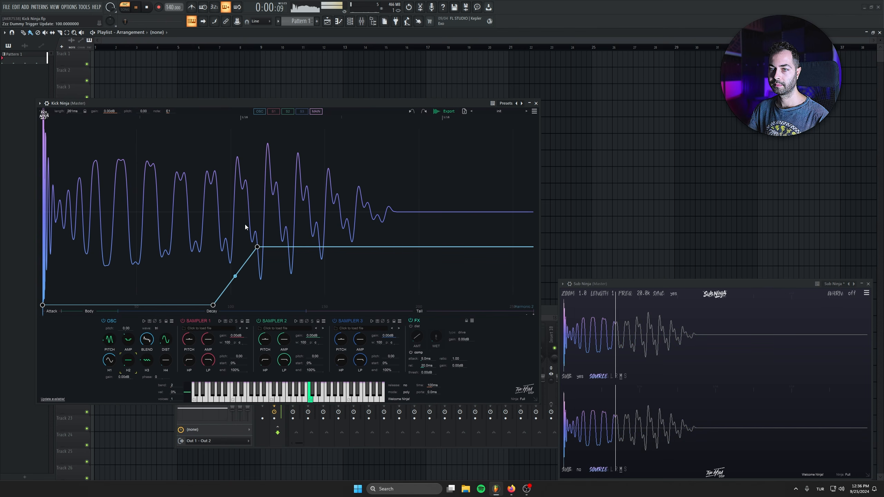
pyautogui.press('space')
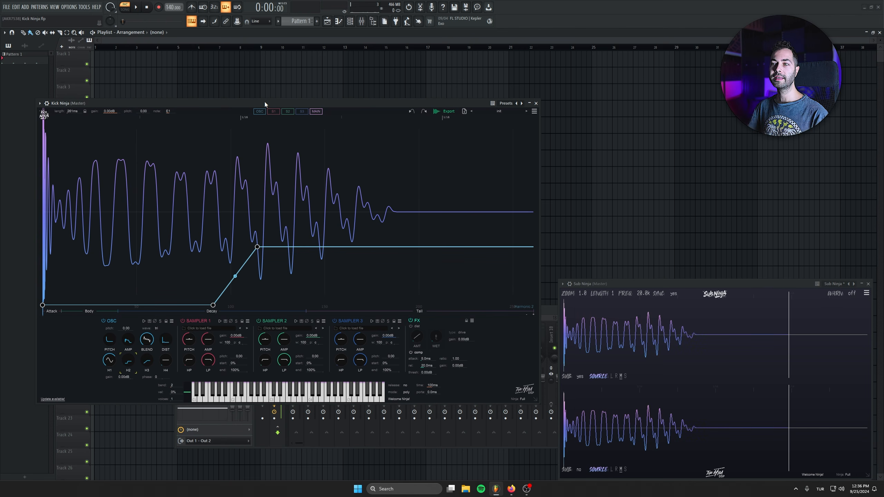
# Reset Kick Ninja to its default kick through the plugin wrapper's settings
pyautogui.click(493, 112)
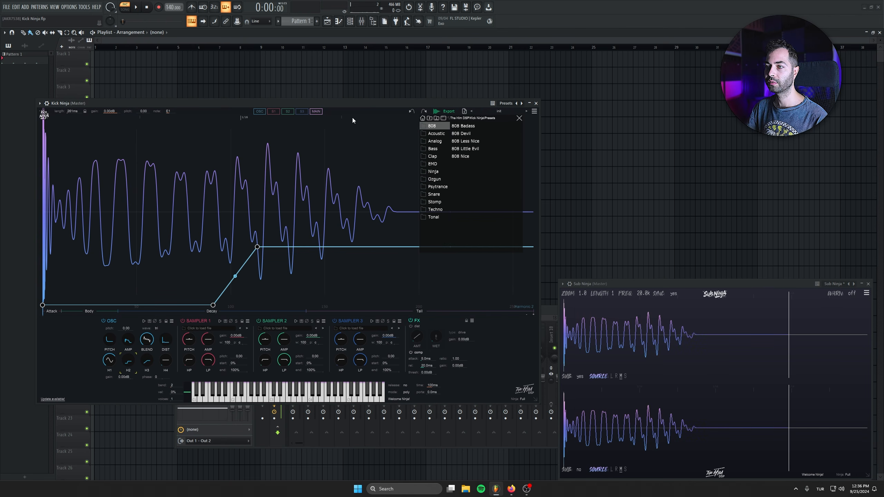
pyautogui.click(47, 103)
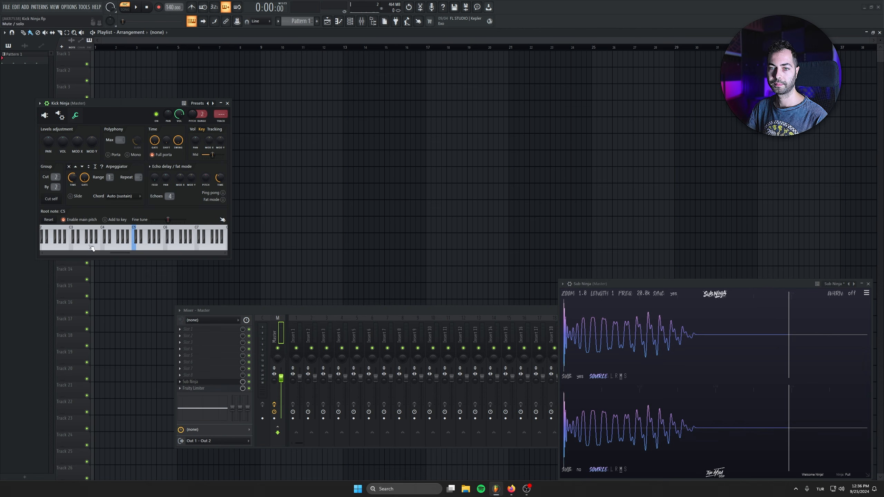
pyautogui.click(60, 117)
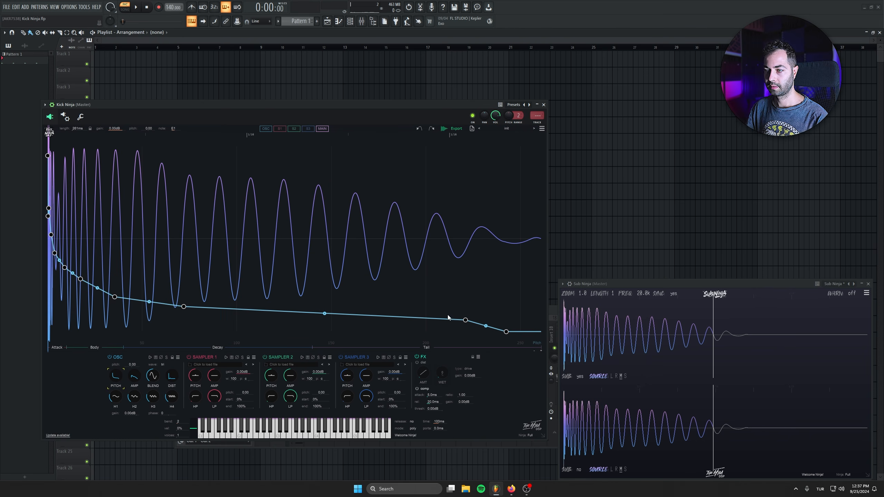
# Raise the oscillator's BLEND to maximum and audition the kick over the loop
pyautogui.moveTo(153, 375); pyautogui.dragTo(148, 310)
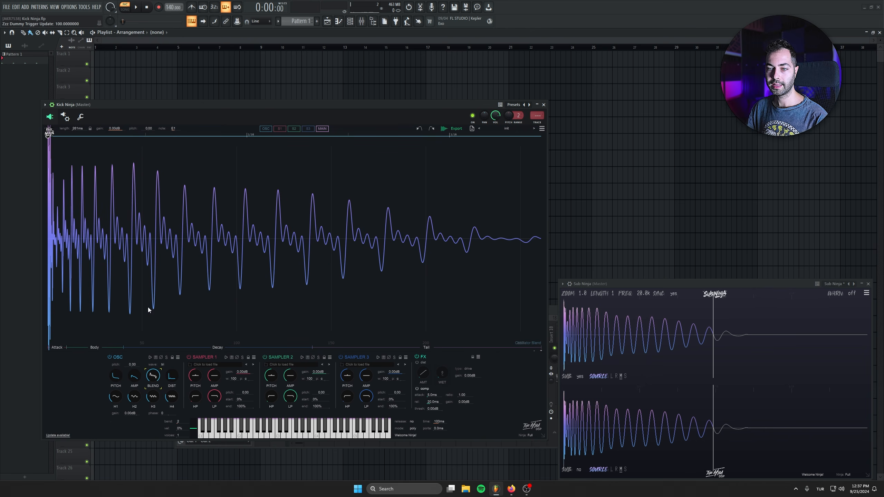
pyautogui.press('space')
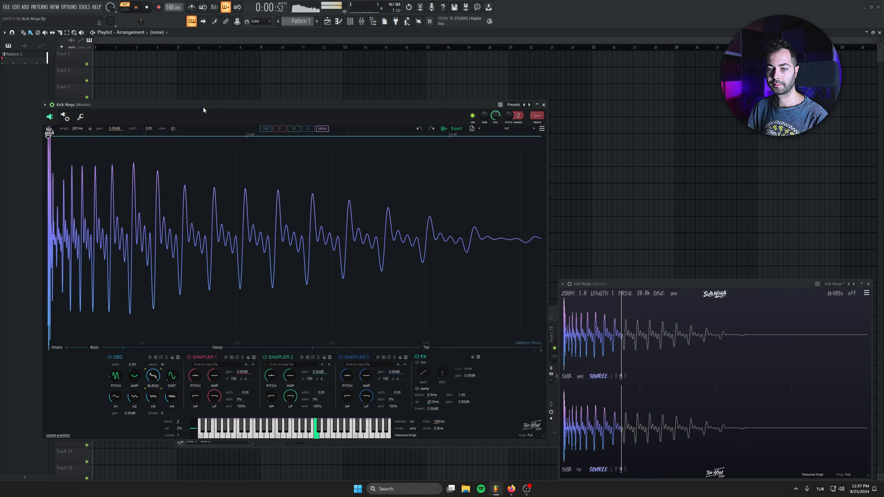
pyautogui.press('space')
# Turn harmonics H2, H3 and H4 down to 0, raise the first harmonic H1, and start the loop
pyautogui.moveTo(134, 397); pyautogui.dragTo(179, 426)
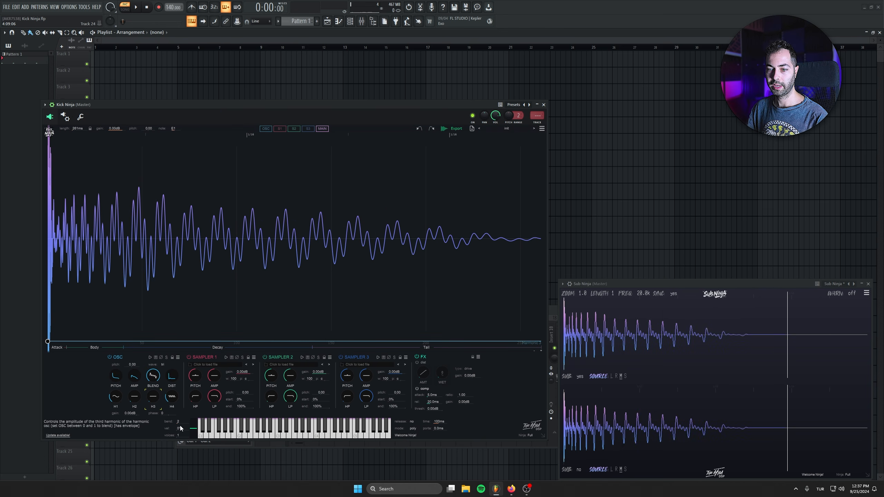
pyautogui.moveTo(173, 396); pyautogui.dragTo(158, 434)
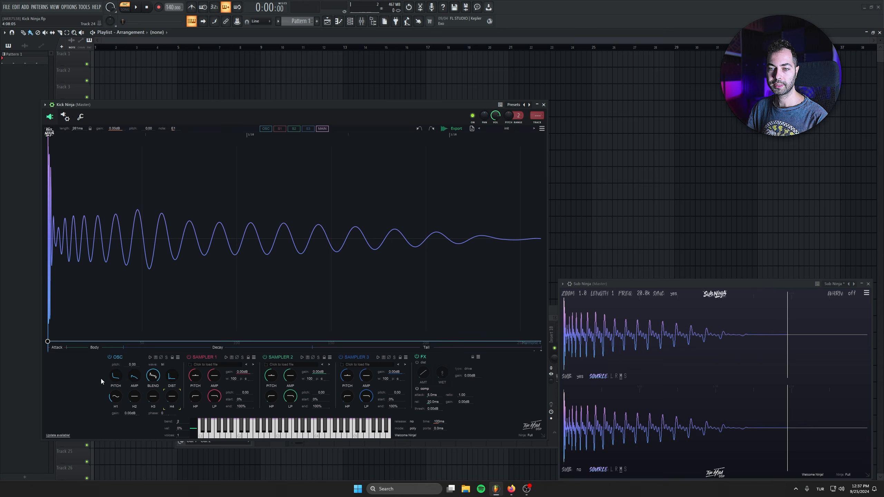
pyautogui.moveTo(116, 396); pyautogui.dragTo(168, 119)
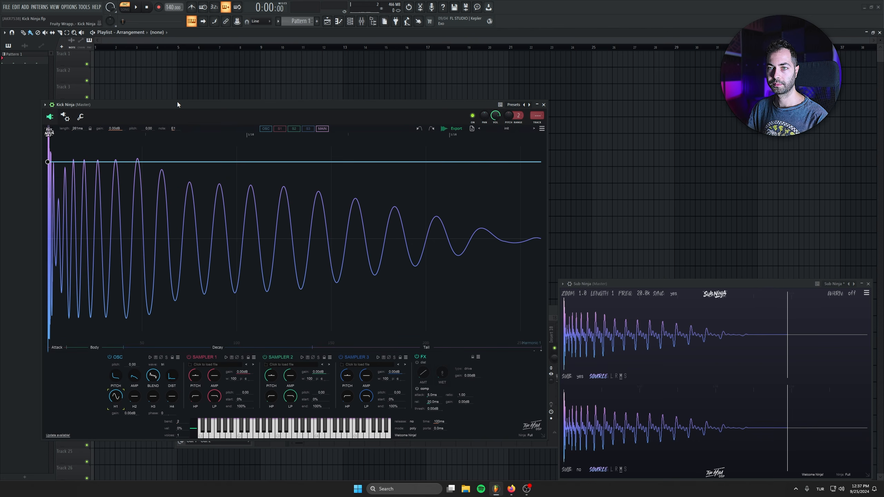
pyautogui.press('space')
# Draw an H3 envelope that stays at 0 until about 67 ms and rises to about half level near 118 ms, auditioning the kick
pyautogui.click(153, 396)
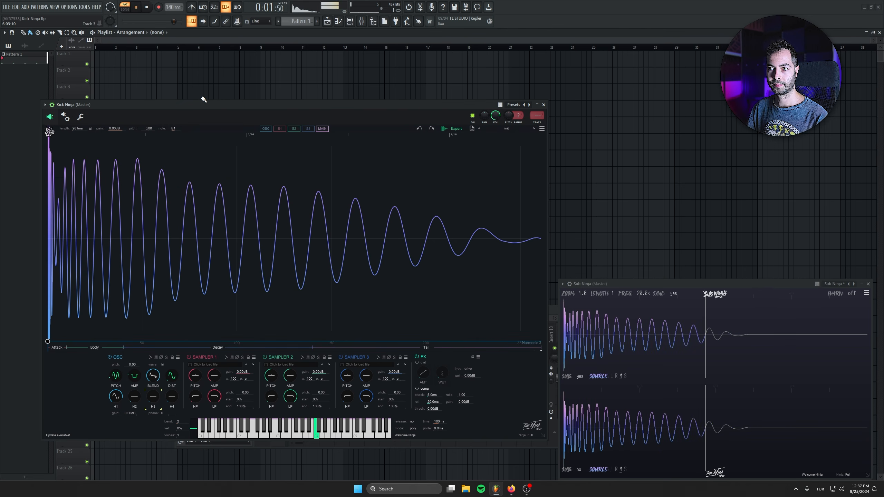
pyautogui.press('space')
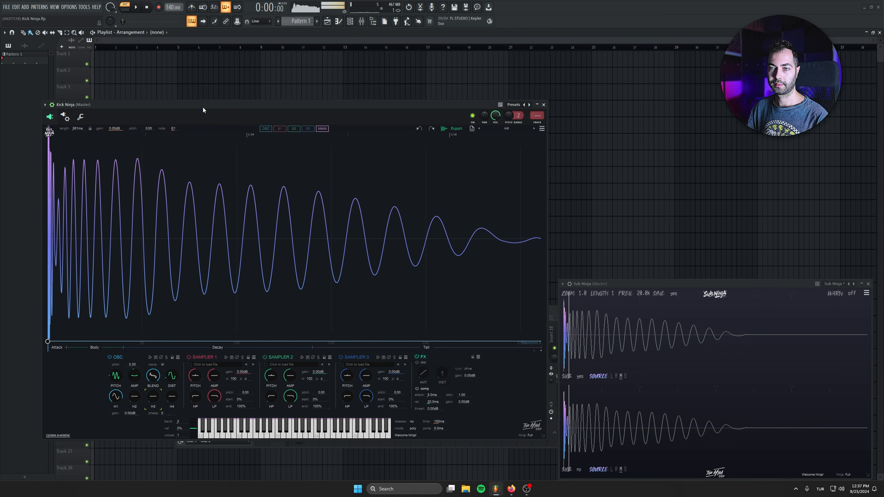
pyautogui.moveTo(174, 341); pyautogui.dragTo(174, 341)
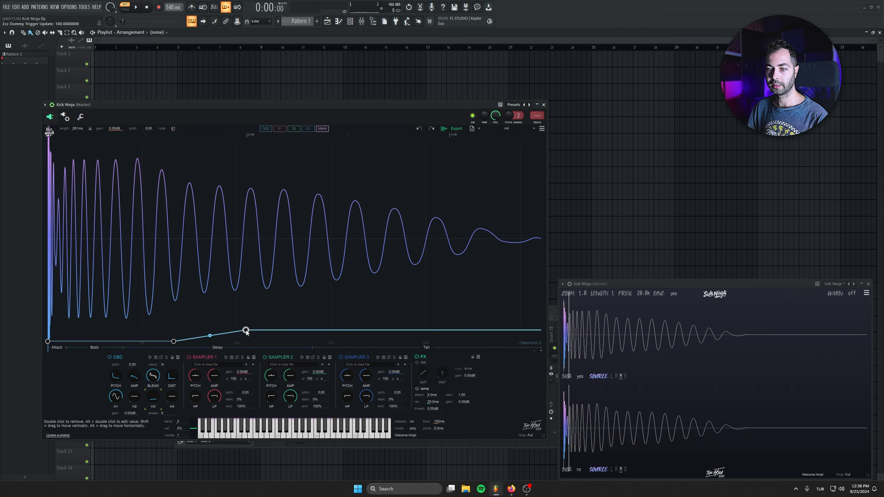
pyautogui.moveTo(246, 331); pyautogui.dragTo(259, 237)
pyautogui.press('space')
pyautogui.press('space')
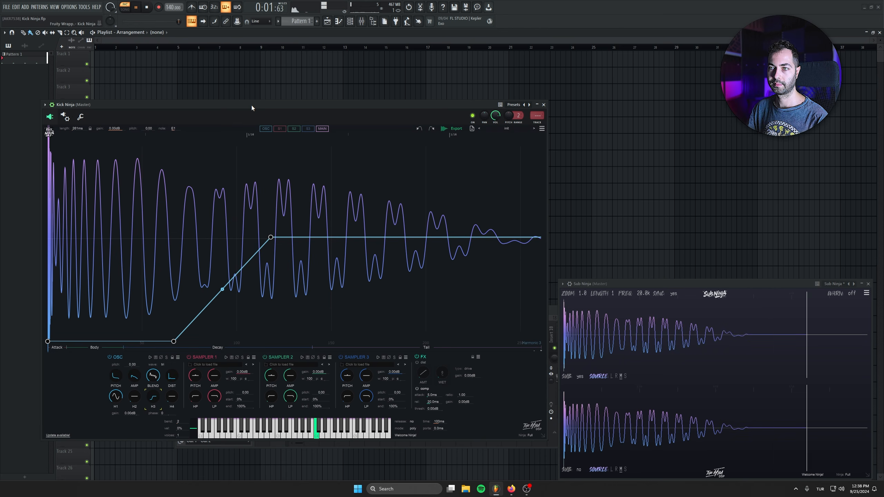
# Remove the last two nodes of the PITCH envelope, slightly lower the remaining end node, and play the loop
pyautogui.click(117, 372)
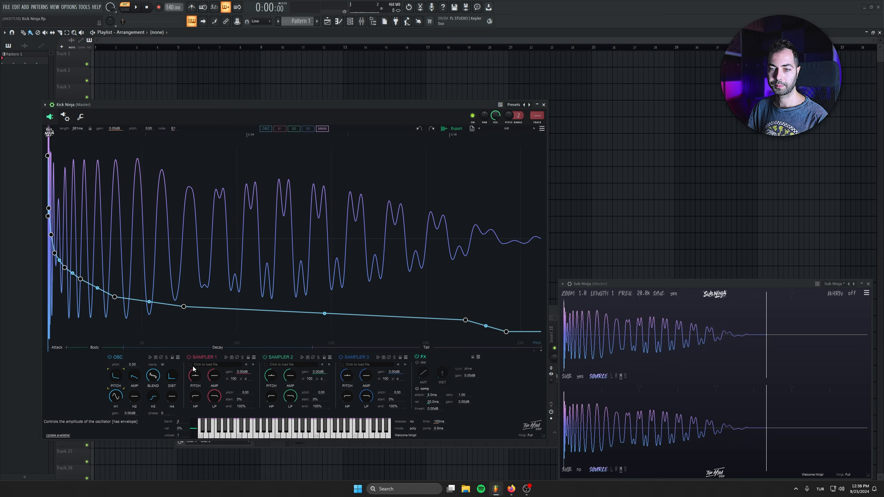
pyautogui.press('Delete')
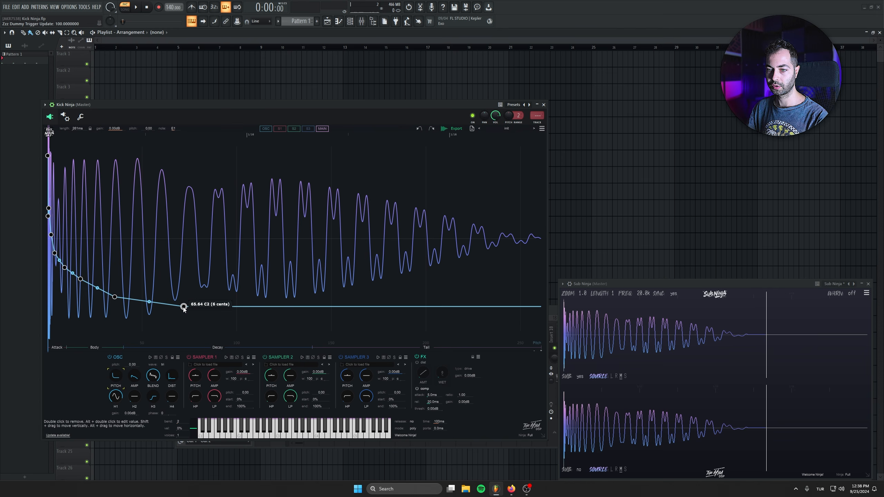
pyautogui.moveTo(183, 307); pyautogui.dragTo(183, 316)
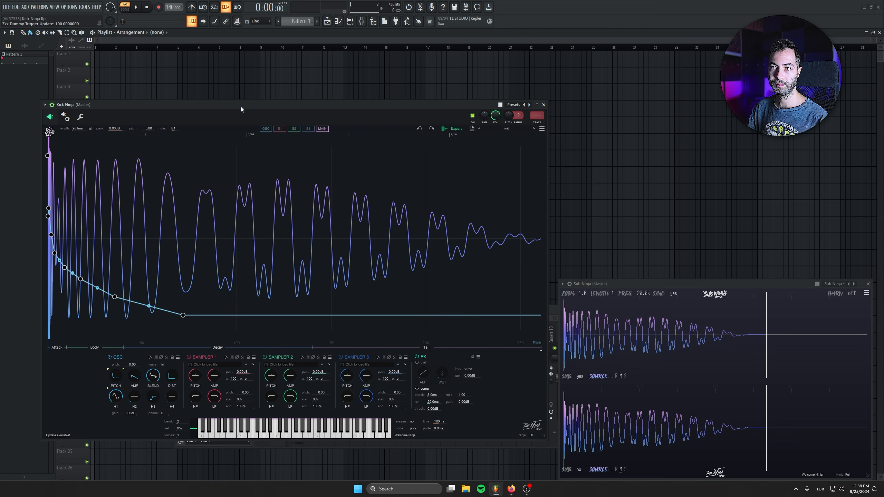
pyautogui.press('space')
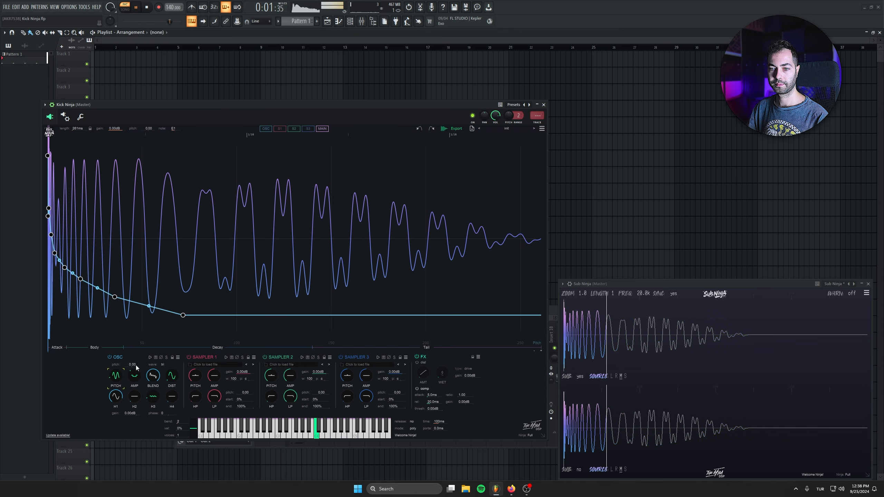
# Draw an H2 envelope rising from 0 at about 40 ms to roughly half level at about 100 ms, auditioning the kick
pyautogui.click(151, 376)
pyautogui.click(134, 396)
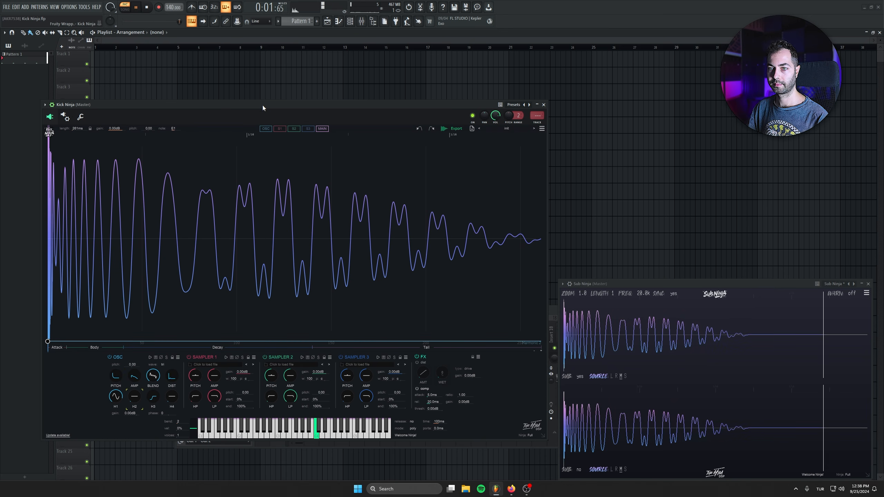
pyautogui.click(180, 341)
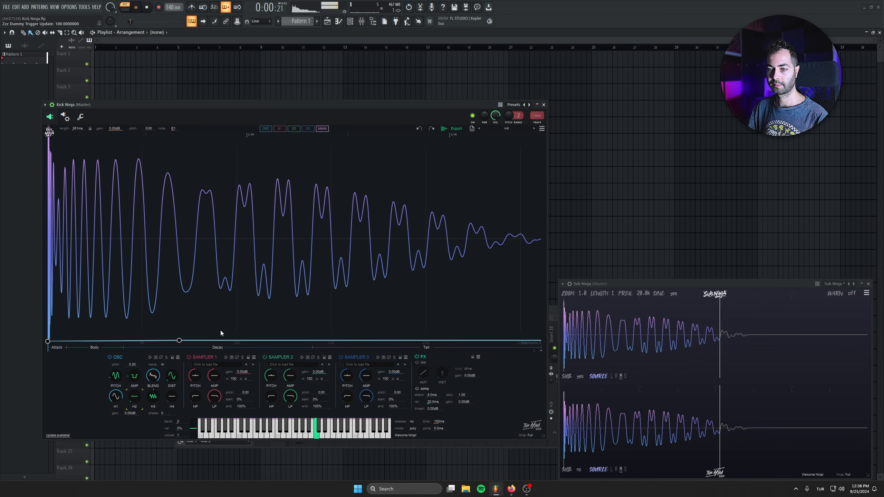
pyautogui.moveTo(222, 314); pyautogui.dragTo(234, 255)
pyautogui.moveTo(179, 340); pyautogui.dragTo(121, 350)
pyautogui.moveTo(234, 254); pyautogui.dragTo(236, 234)
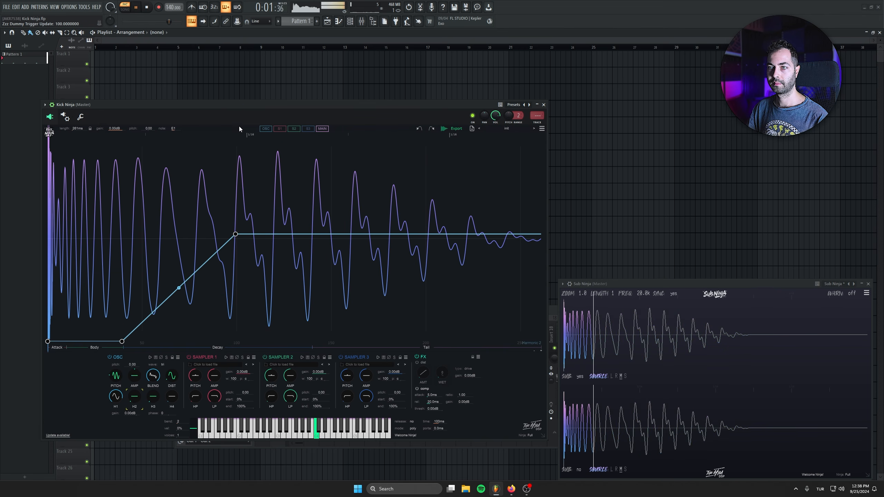
pyautogui.press('space')
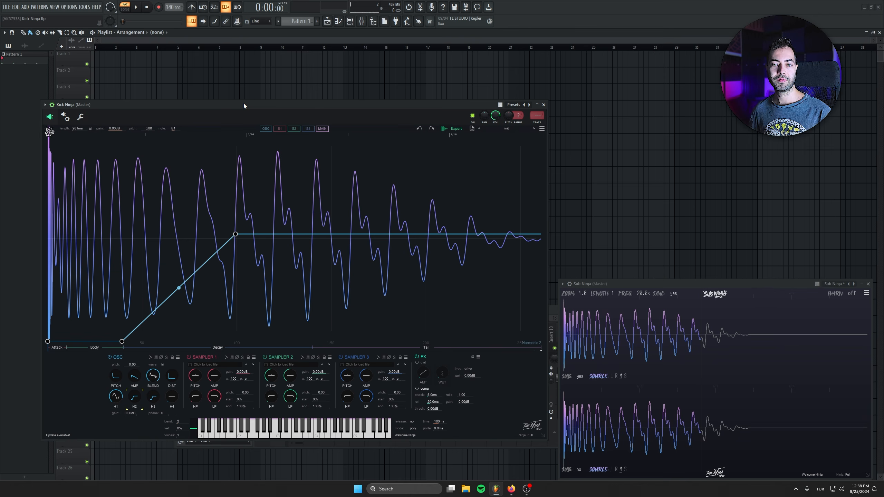
# Remove the extra end node from the DIST envelope, extend its decay to about 60 ms, and curve the decay to about 0.62
pyautogui.click(171, 375)
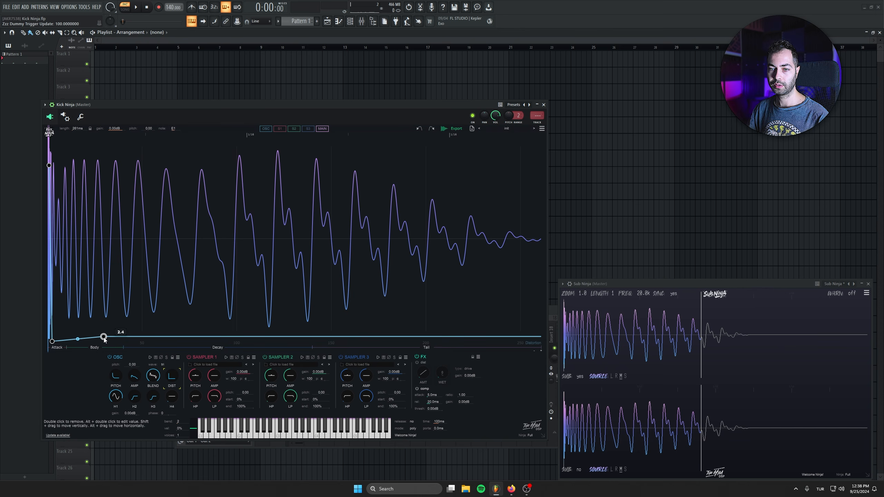
pyautogui.doubleClick(104, 337)
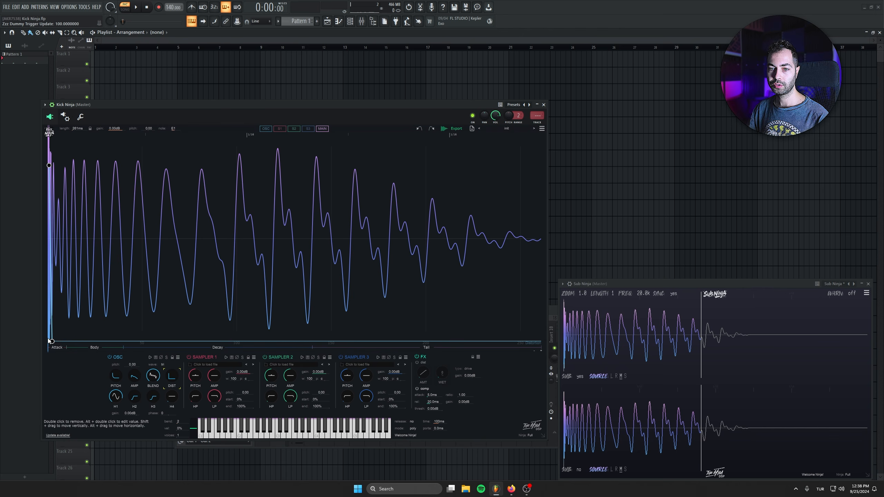
pyautogui.moveTo(52, 341); pyautogui.dragTo(162, 334)
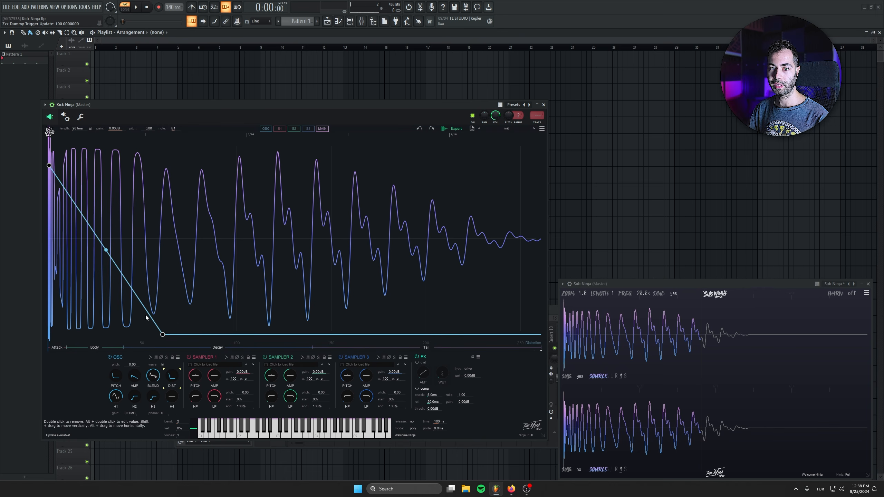
pyautogui.moveTo(101, 267); pyautogui.dragTo(93, 303)
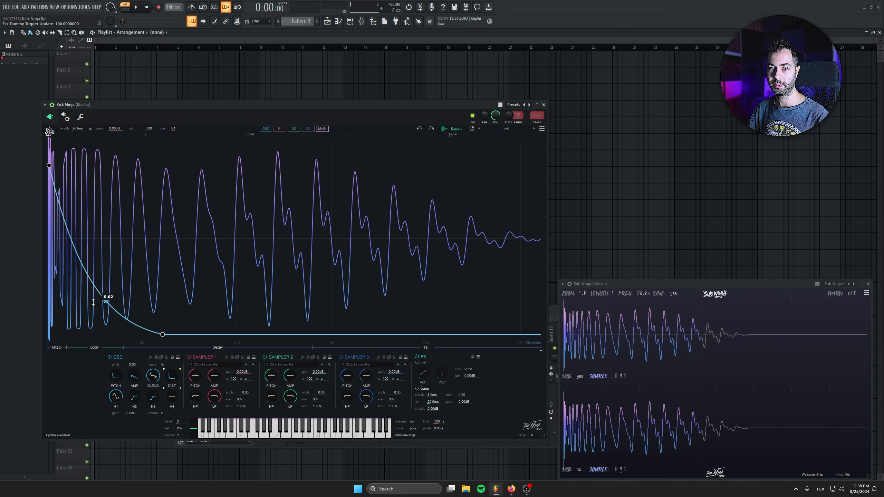
# Raise the DIST envelope's start node to maximum, extend its decay to 0 at about 88 ms, and nearly straighten the curve while auditioning
pyautogui.moveTo(49, 165); pyautogui.dragTo(32, 122)
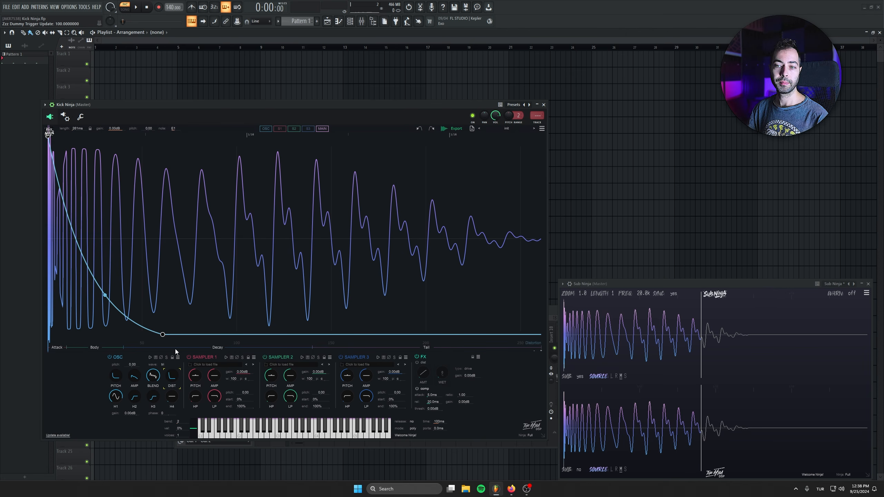
pyautogui.moveTo(162, 334); pyautogui.dragTo(214, 341)
pyautogui.press('space')
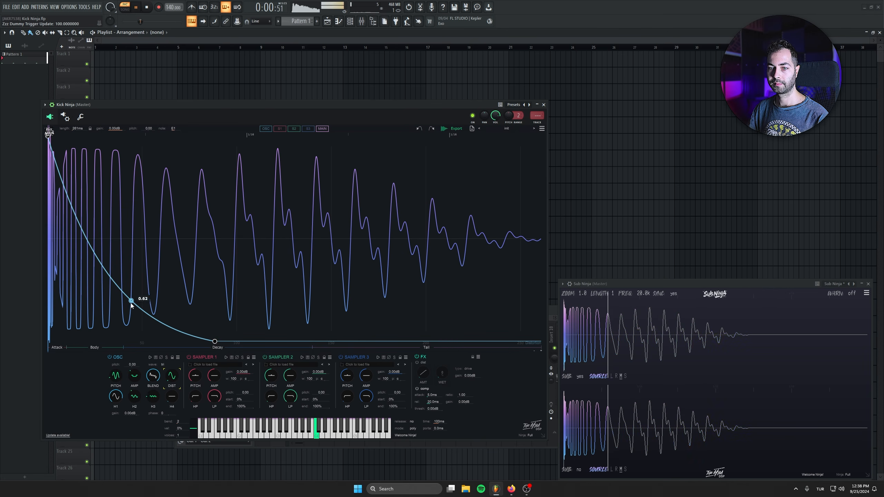
pyautogui.moveTo(138, 300); pyautogui.dragTo(145, 238)
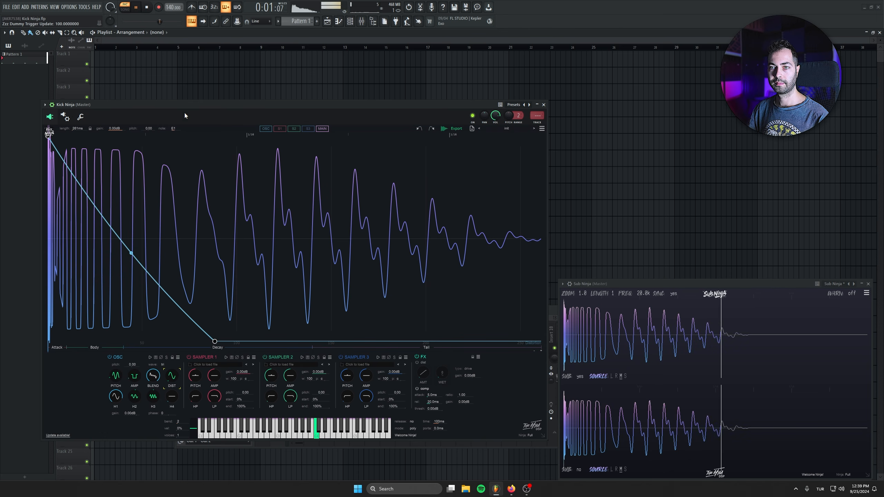
pyautogui.press('space')
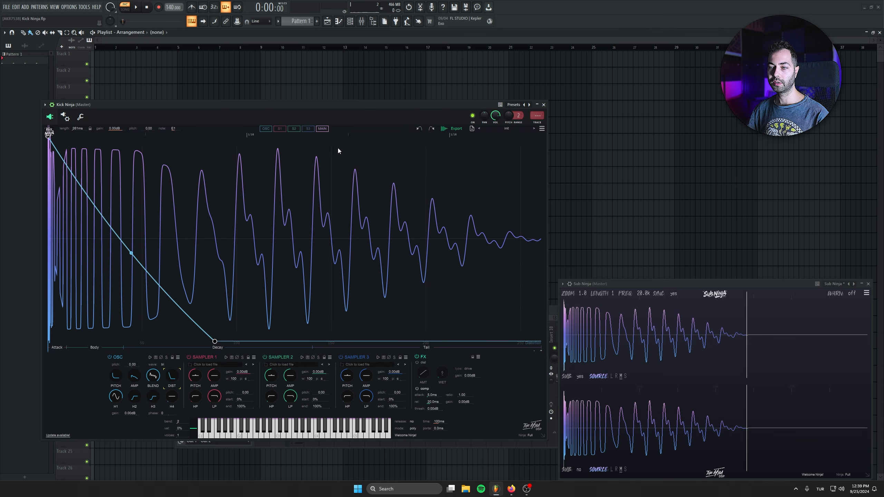
# Reload the Kick Ninja plugin from its wrapper settings, return to its editor, and enlarge the plugin window
pyautogui.click(65, 117)
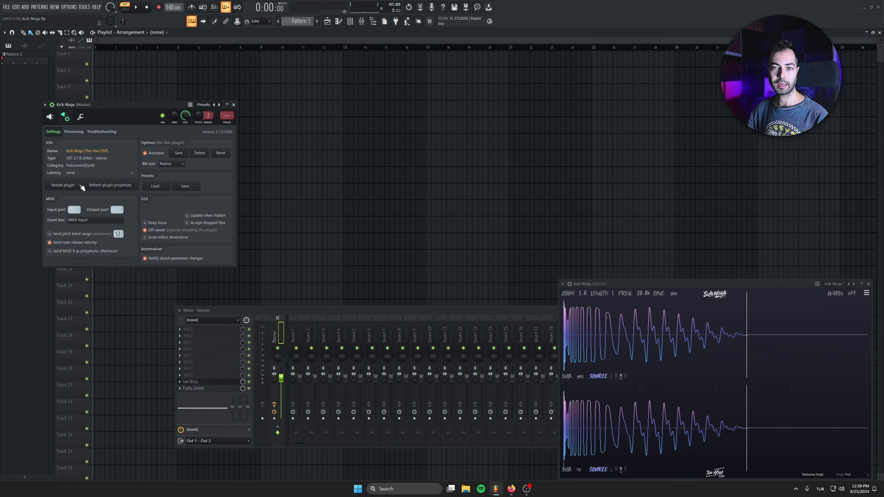
pyautogui.click(49, 118)
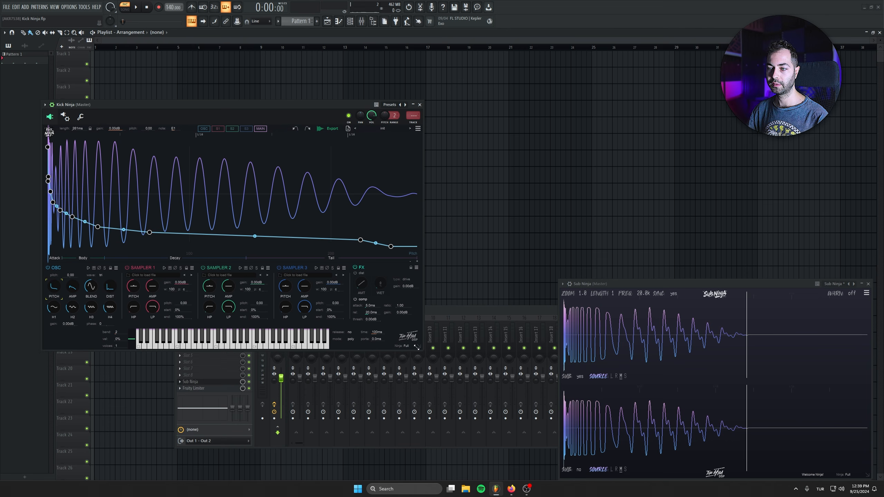
pyautogui.moveTo(416, 347); pyautogui.dragTo(552, 436)
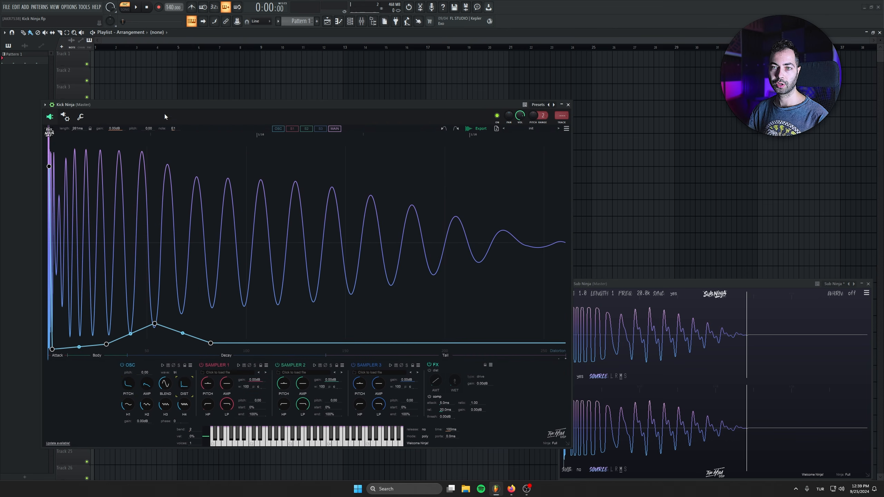
# Clear the middle nodes of the DIST envelope, shape a straight decay from maximum to 0 at about 70 ms, and play the loop
pyautogui.rightClick(154, 324)
pyautogui.rightClick(106, 344)
pyautogui.moveTo(52, 350); pyautogui.dragTo(285, 349)
pyautogui.press('space')
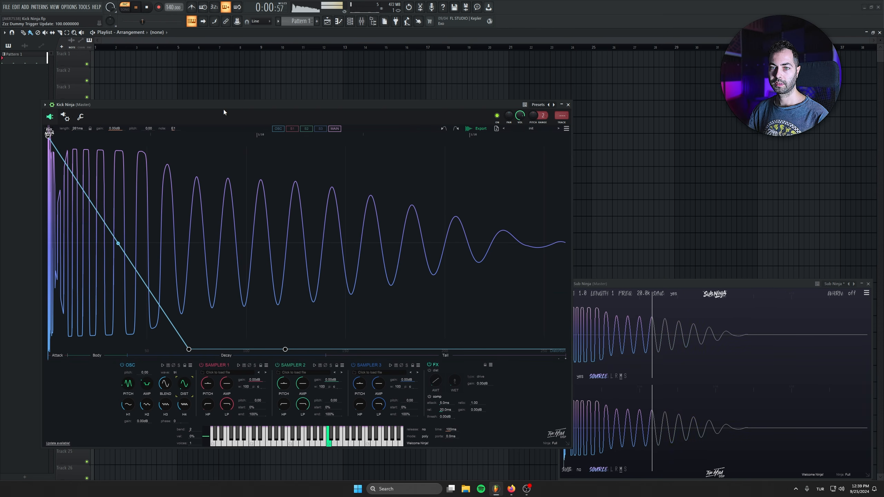
pyautogui.press('space')
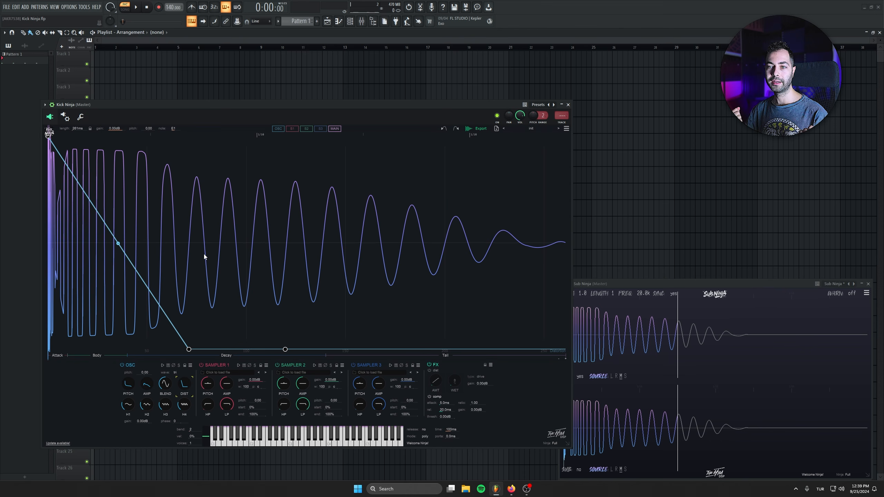
pyautogui.press('space')
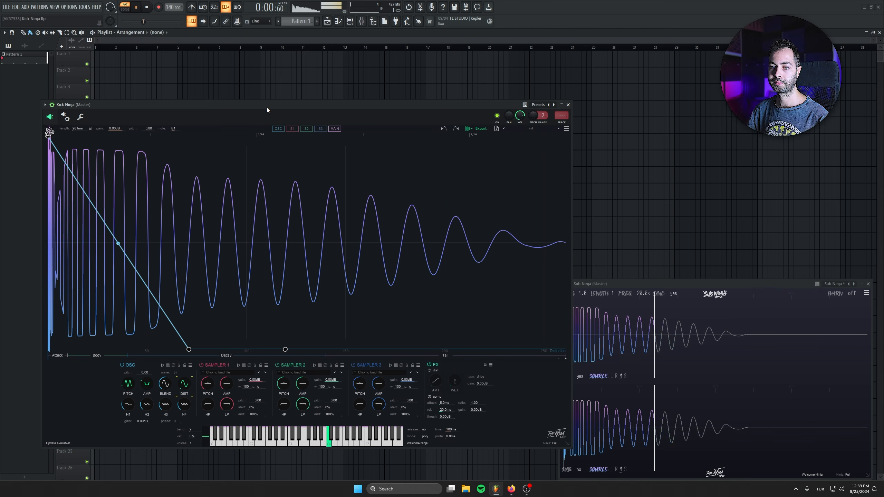
pyautogui.press('space')
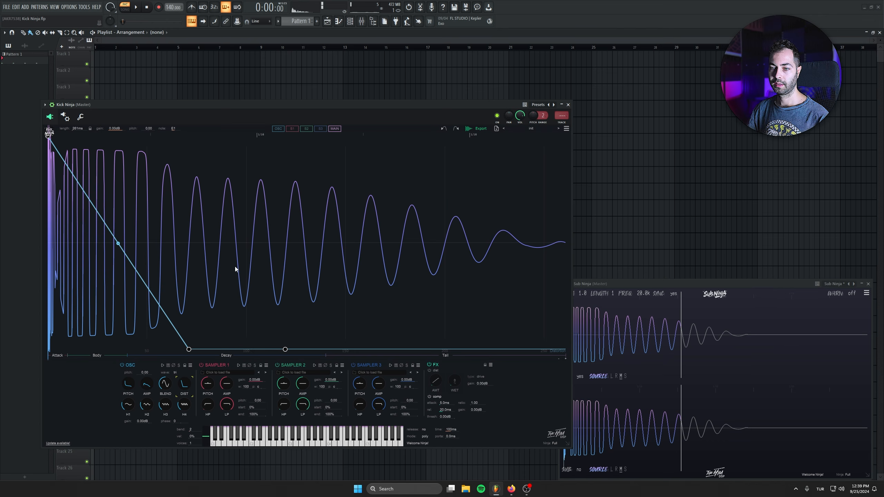
# Compare attack samples in Sampler 1 over the playing loop, keep Attack4.wav, and show the sampler's AMP envelope
pyautogui.click(217, 373)
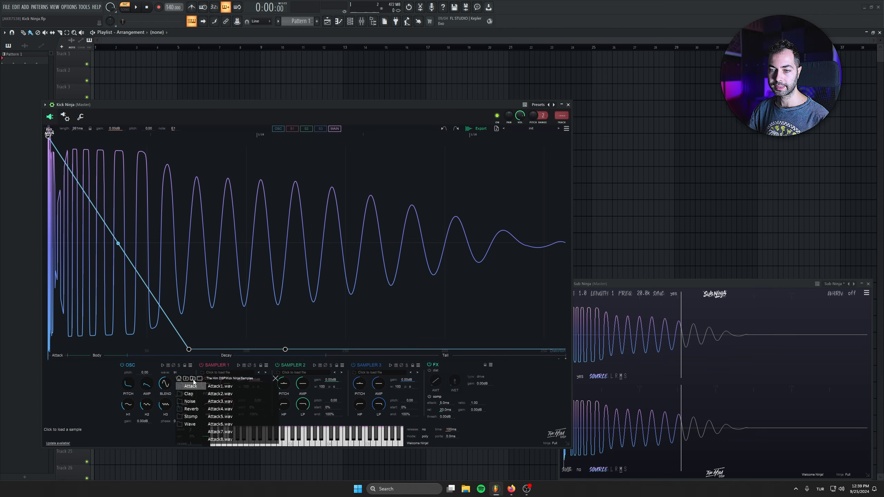
pyautogui.click(234, 392)
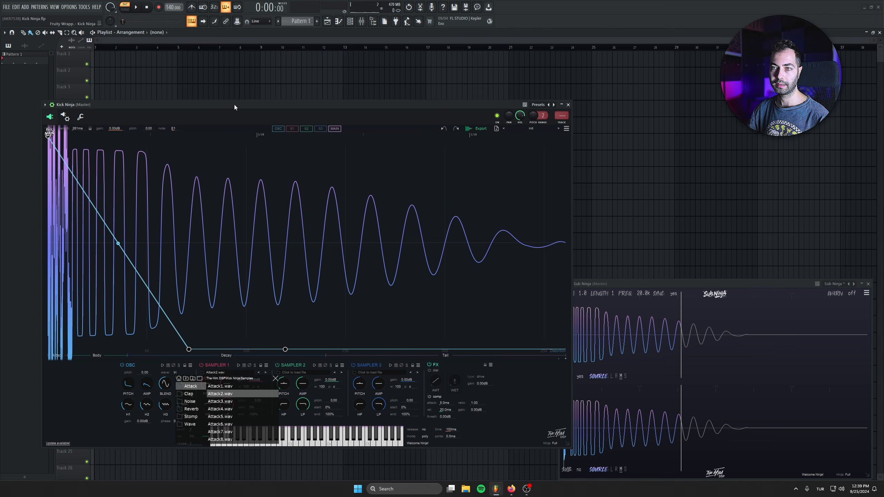
pyautogui.press('space')
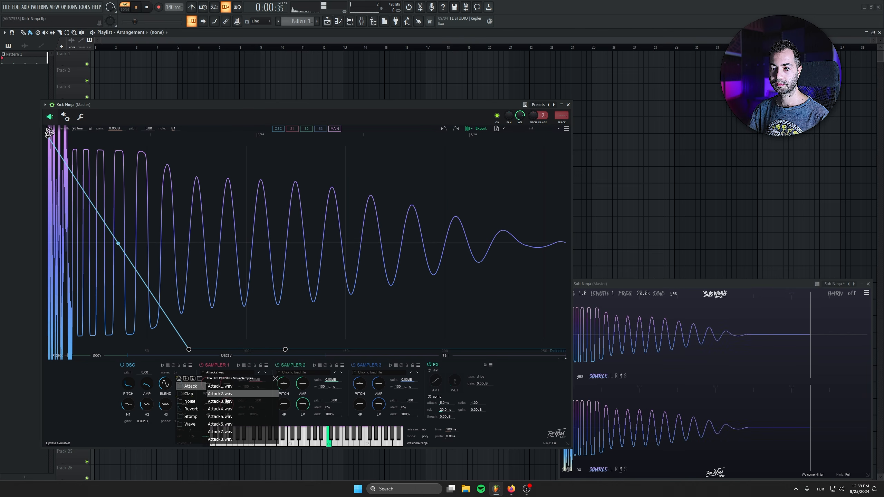
pyautogui.click(223, 403)
pyautogui.click(226, 410)
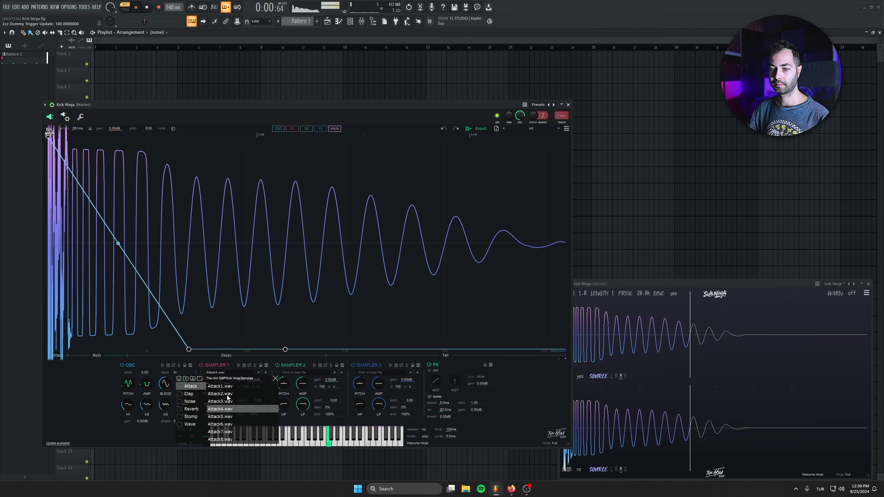
pyautogui.click(227, 395)
pyautogui.click(227, 409)
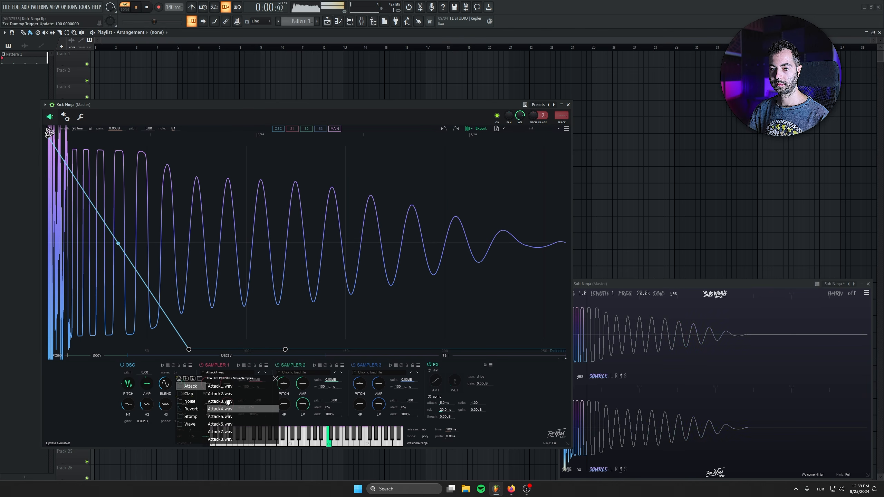
pyautogui.moveTo(299, 350); pyautogui.dragTo(319, 312)
pyautogui.rightClick(319, 312)
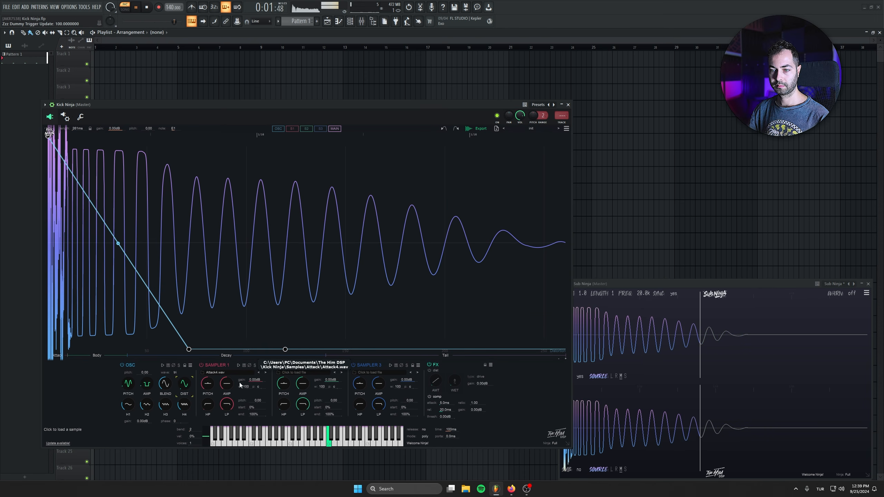
pyautogui.click(227, 384)
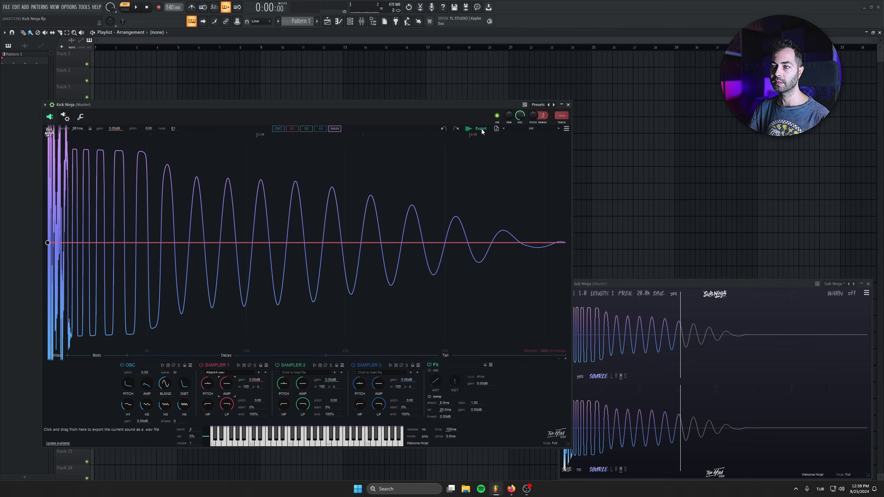
# Export the kick as an audio clip onto Track 2 of the playlist and delete the extra copy on Track 1
pyautogui.moveTo(338, 67); pyautogui.dragTo(278, 73)
pyautogui.scroll(5, 279, 77)
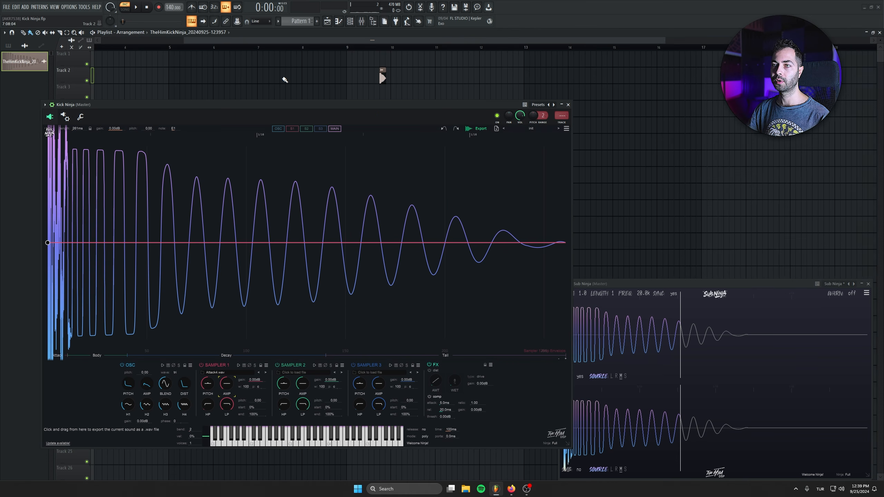
pyautogui.click(316, 52)
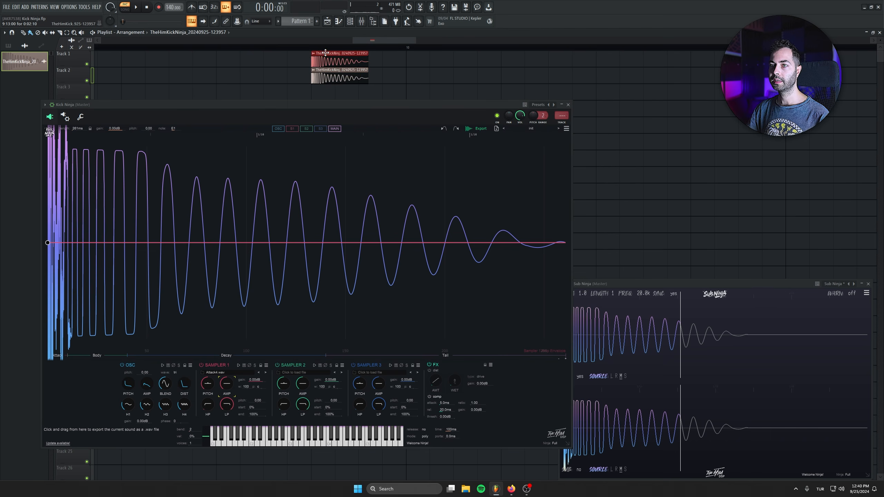
pyautogui.click(316, 53)
pyautogui.rightClick(334, 57)
pyautogui.rightClick(332, 58)
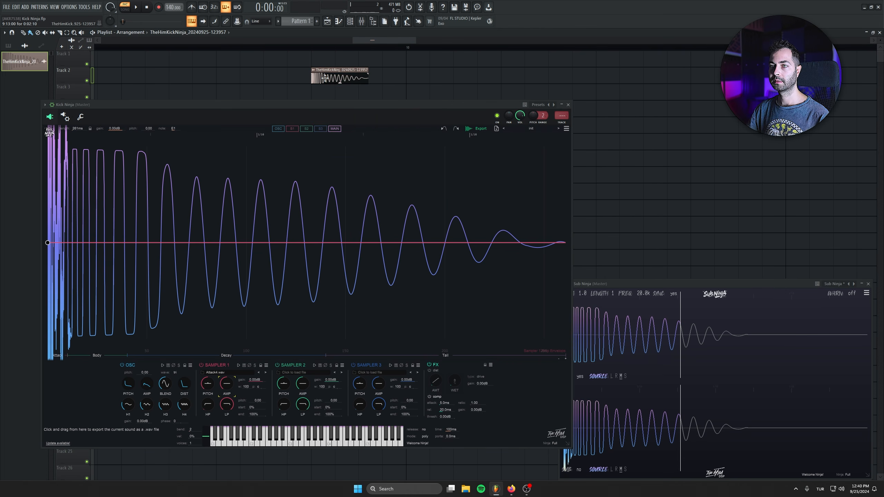
# Open the exported kick clip's sample settings and audition its waveform several times
pyautogui.doubleClick(323, 75)
pyautogui.click(177, 228)
pyautogui.click(177, 229)
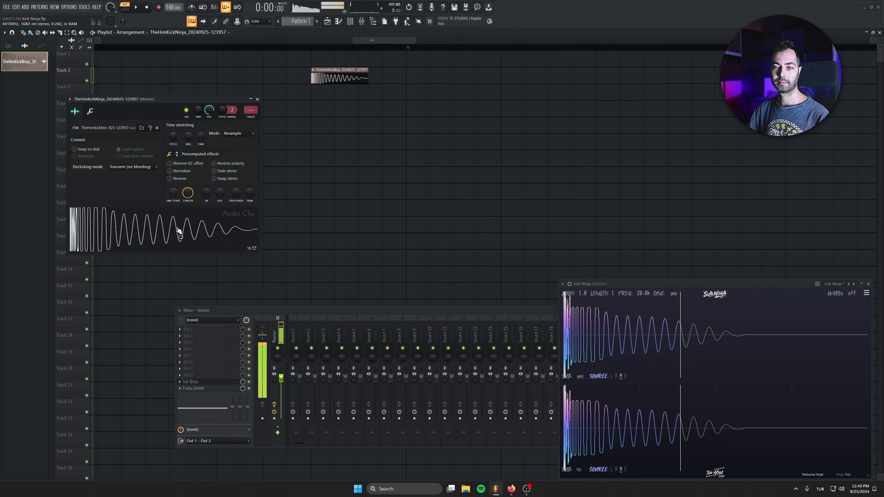
pyautogui.click(177, 229)
pyautogui.click(177, 229)
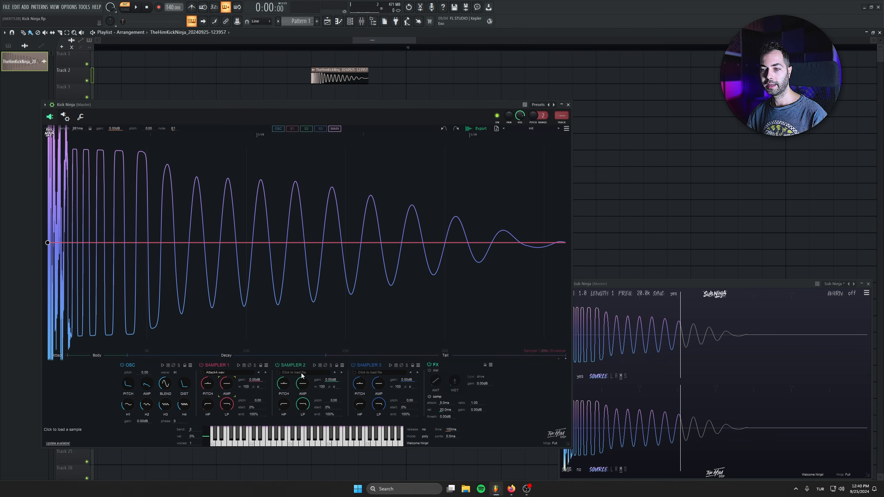
# Load Hihat.wav from the Noise samples into Sampler 2 and close the sample browser
pyautogui.click(301, 373)
pyautogui.click(272, 395)
pyautogui.click(272, 402)
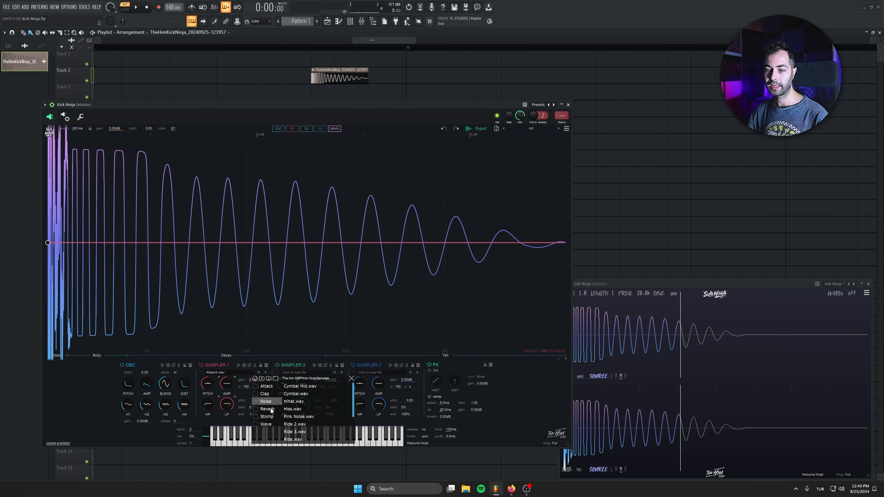
pyautogui.click(302, 402)
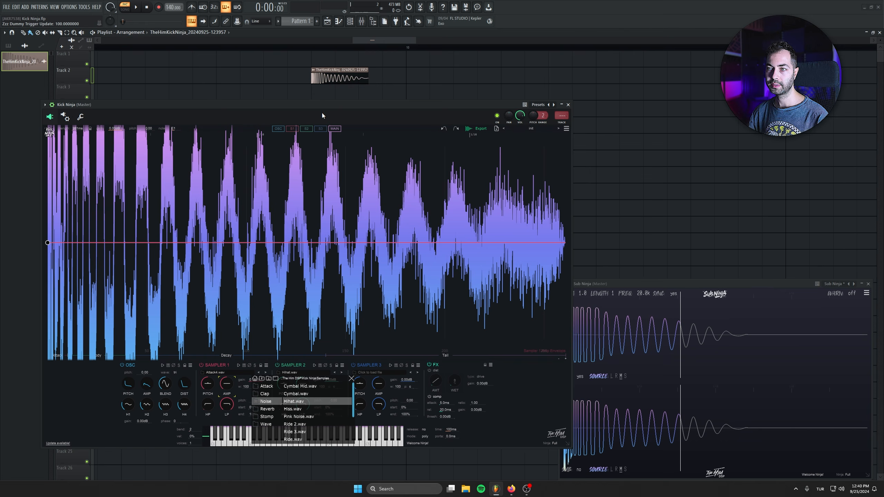
pyautogui.click(351, 378)
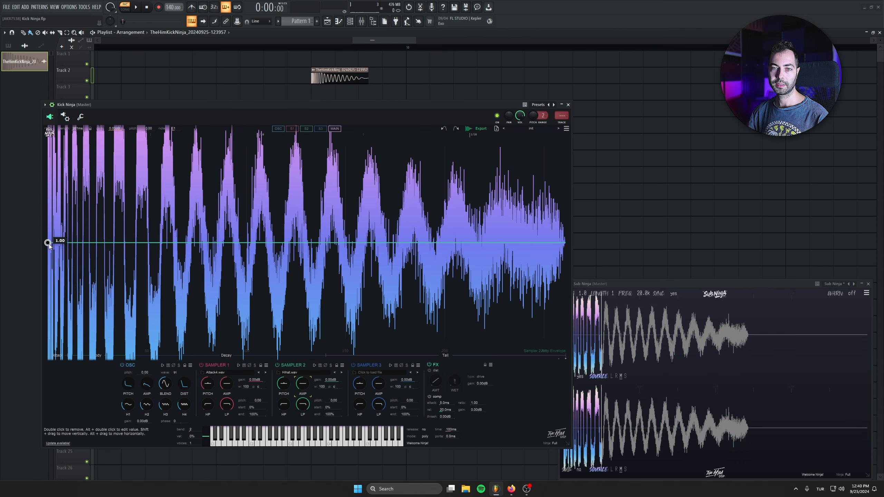
# Shape Sampler 2's AMP envelope to fall to 0 at about 29 ms and set its gain to -2.40 dB, auditioning the loop
pyautogui.moveTo(107, 246); pyautogui.dragTo(61, 371)
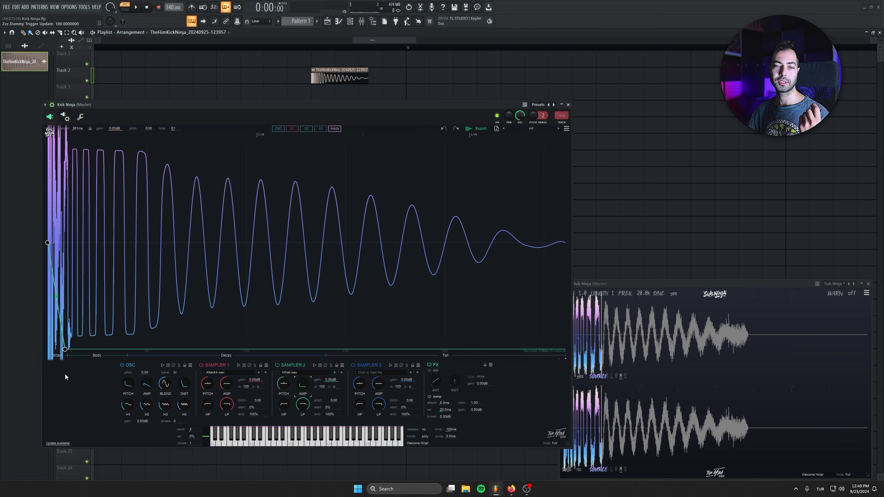
pyautogui.press('space')
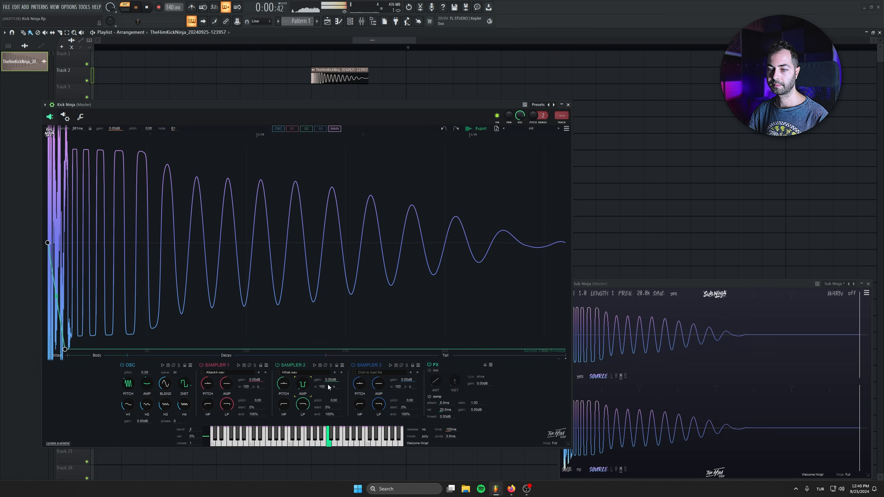
pyautogui.moveTo(331, 379); pyautogui.dragTo(354, 385)
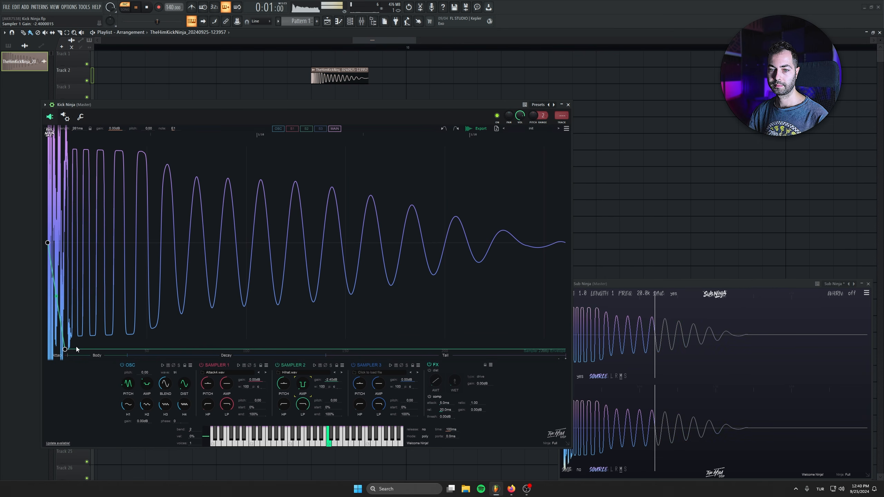
pyautogui.moveTo(65, 349); pyautogui.dragTo(106, 361)
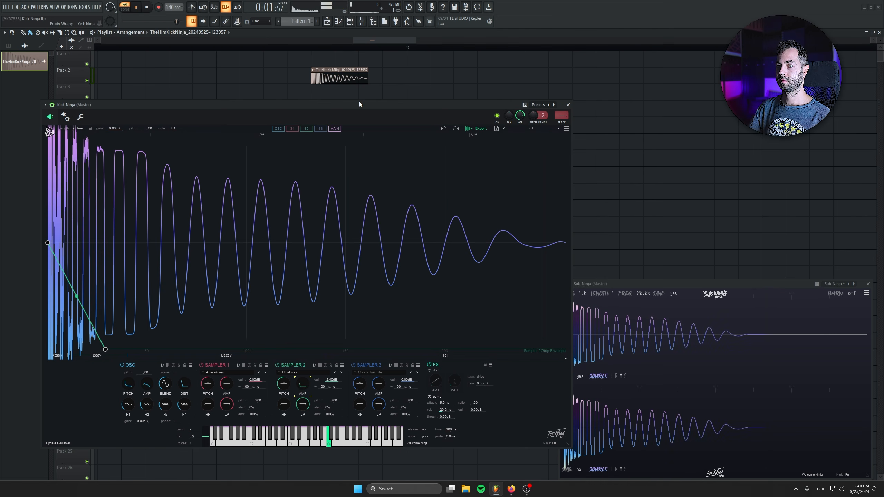
pyautogui.press('space')
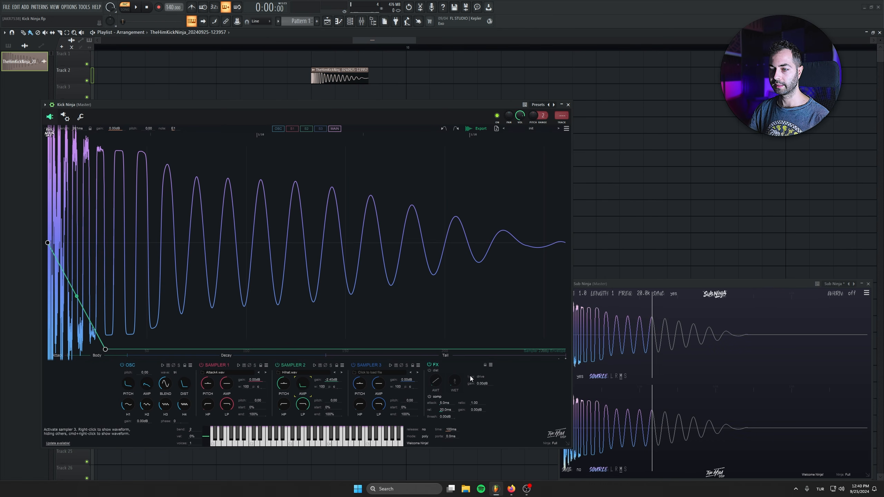
pyautogui.click(383, 374)
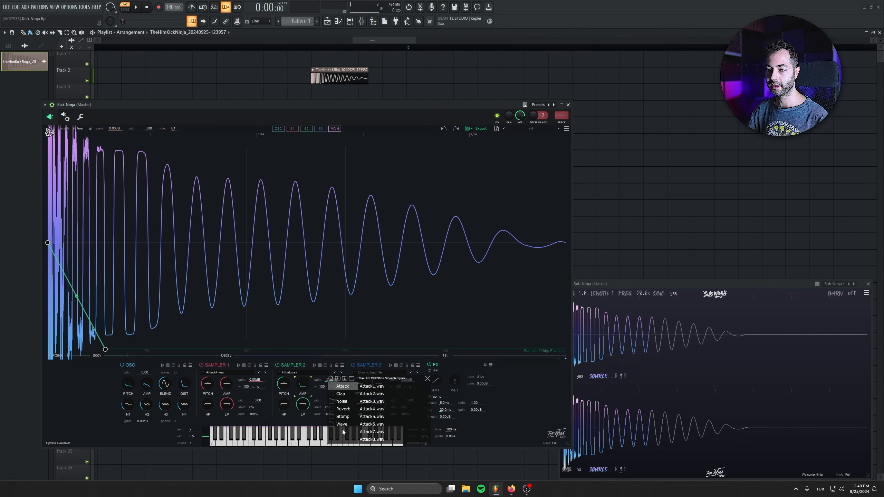
pyautogui.click(427, 380)
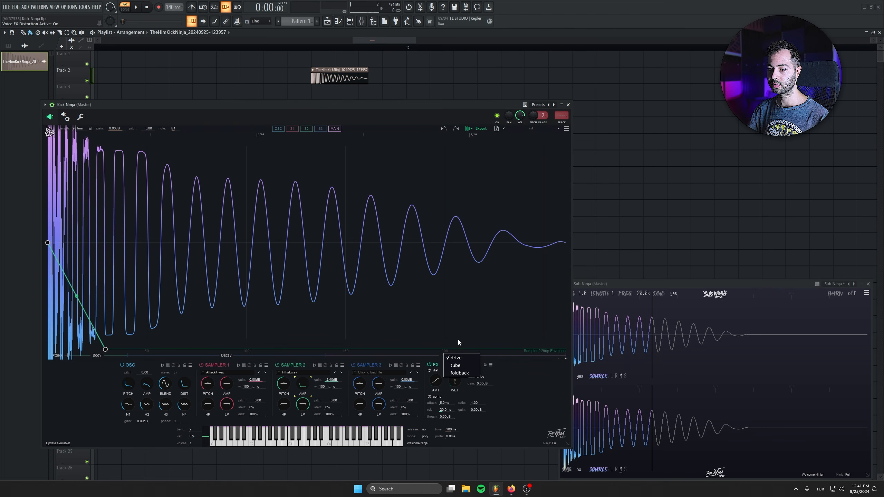
# Set the FX distortion type to tube and flatten its amount envelope at about one fifth while the loop plays
pyautogui.click(455, 365)
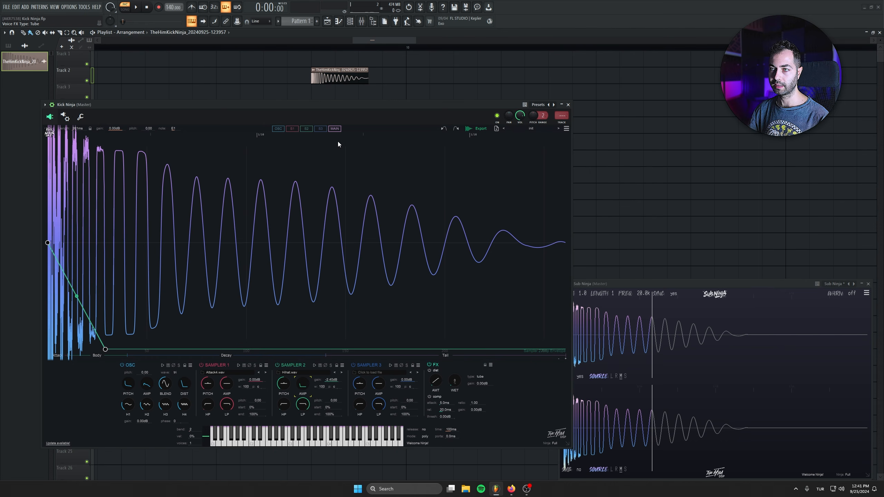
pyautogui.press('space')
pyautogui.moveTo(435, 377); pyautogui.dragTo(424, 415)
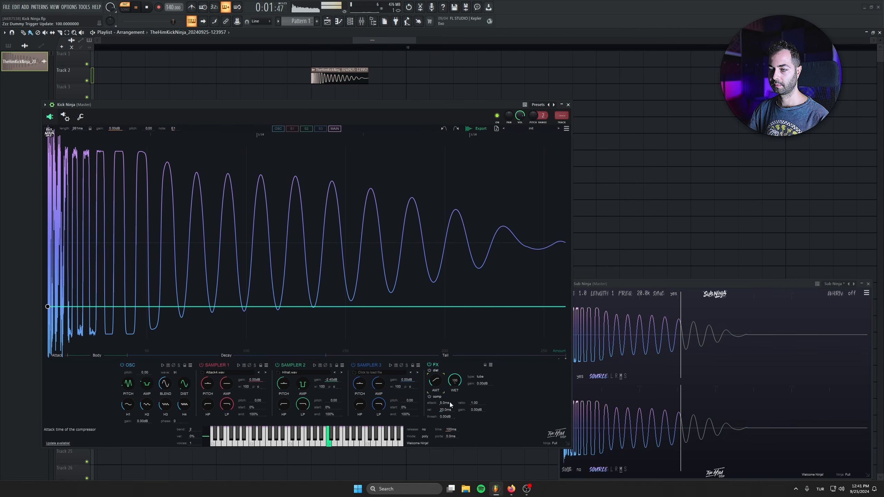
# Switch on the FX compressor, stop the loop, and set the compressor threshold to -17.86 dB
pyautogui.click(436, 397)
pyautogui.click(436, 398)
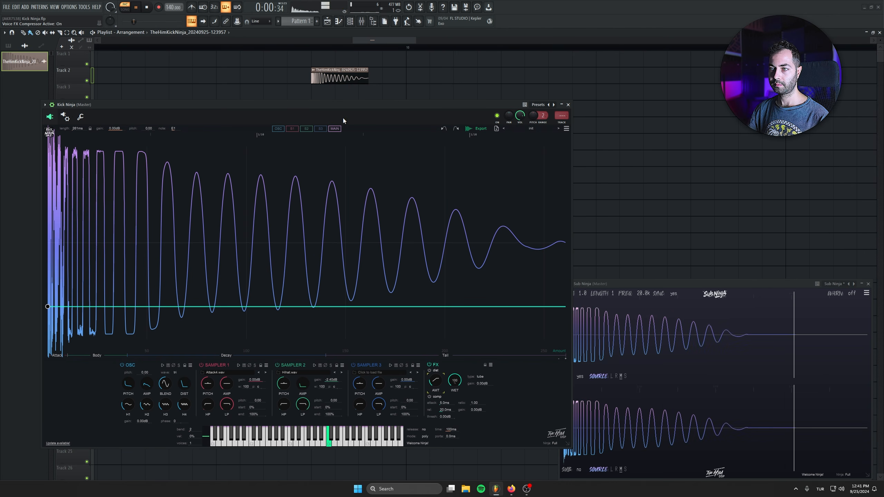
pyautogui.press('space')
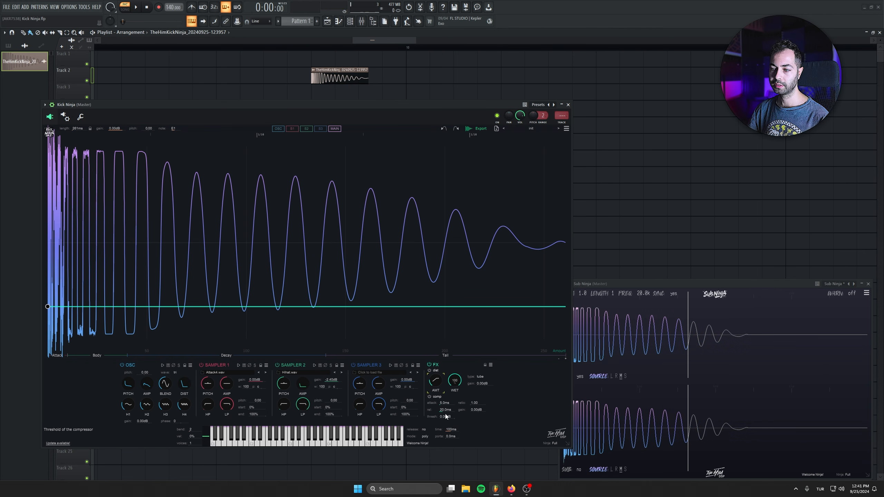
pyautogui.moveTo(446, 416); pyautogui.dragTo(445, 445)
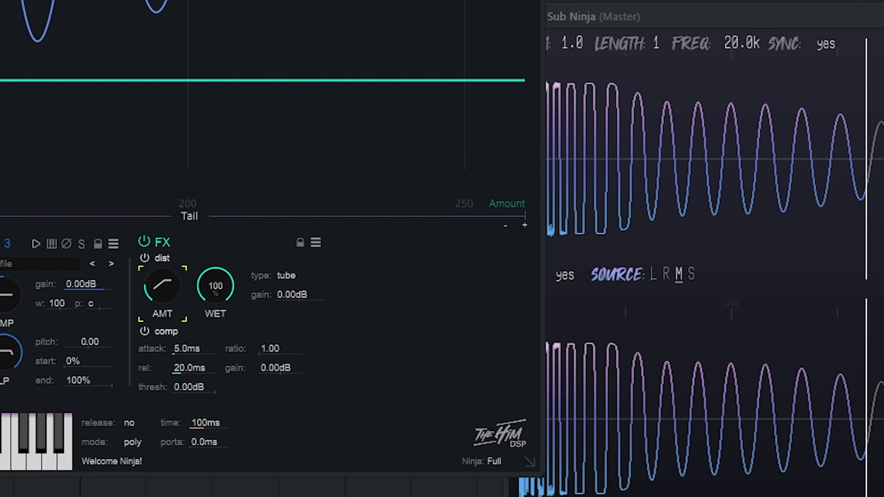
pyautogui.moveTo(188, 386); pyautogui.dragTo(189, 446)
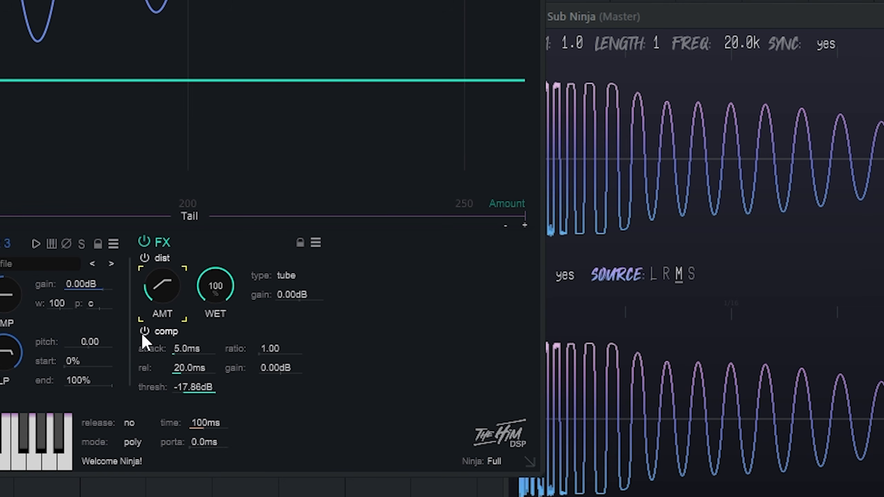
# Raise the FX compressor's ratio slightly and set its threshold to -12.58 dB
pyautogui.moveTo(270, 348); pyautogui.dragTo(258, 303)
pyautogui.moveTo(212, 389); pyautogui.dragTo(197, 339)
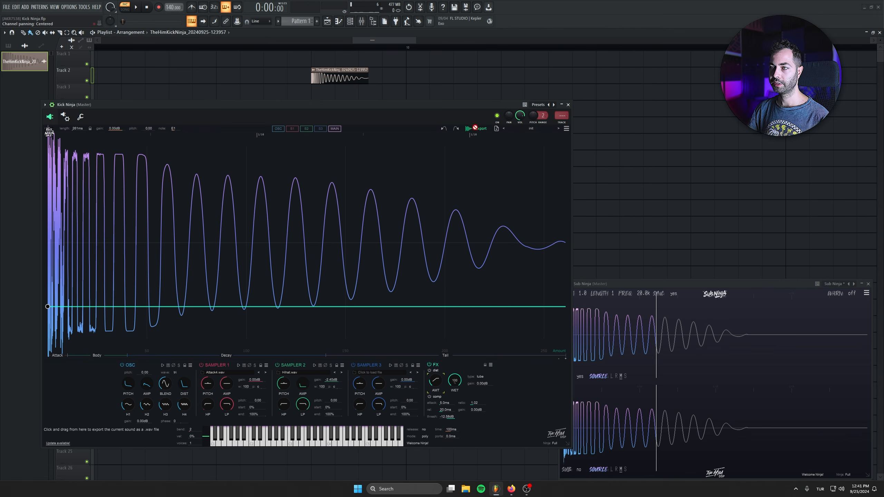
# Export the current kick as a .wav onto the playlist's Track 2, and view the exported audio clip's waveform
pyautogui.moveTo(475, 128); pyautogui.dragTo(338, 77)
pyautogui.doubleClick(338, 76)
pyautogui.click(178, 232)
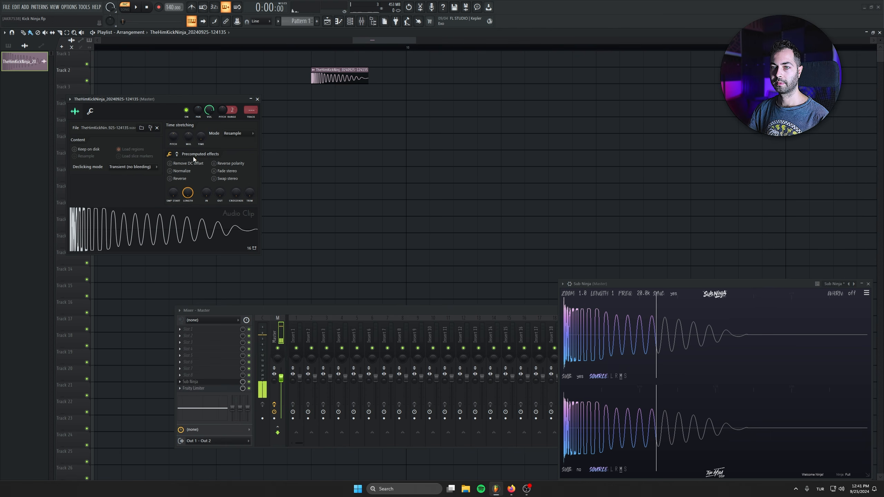
pyautogui.click(257, 99)
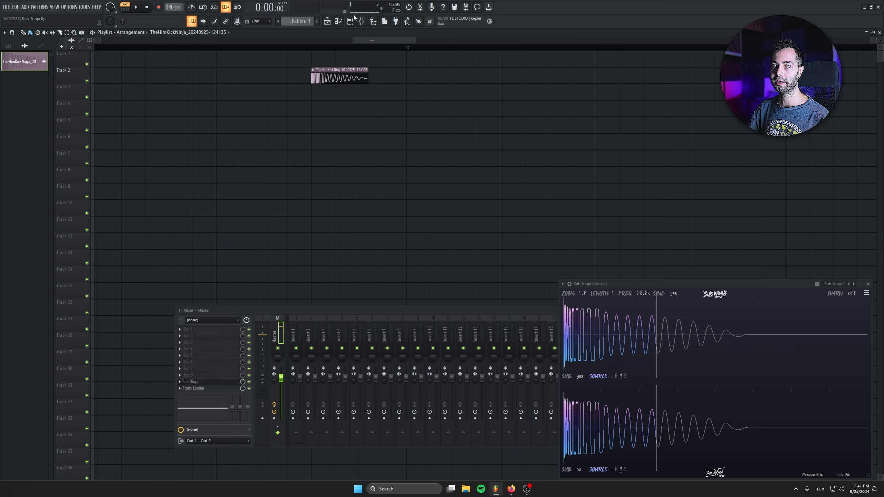
# Show all channels in the Channel rack and open the Kick Ninja channel's plugin window
pyautogui.click(351, 21)
pyautogui.click(604, 197)
pyautogui.click(612, 182)
pyautogui.click(610, 188)
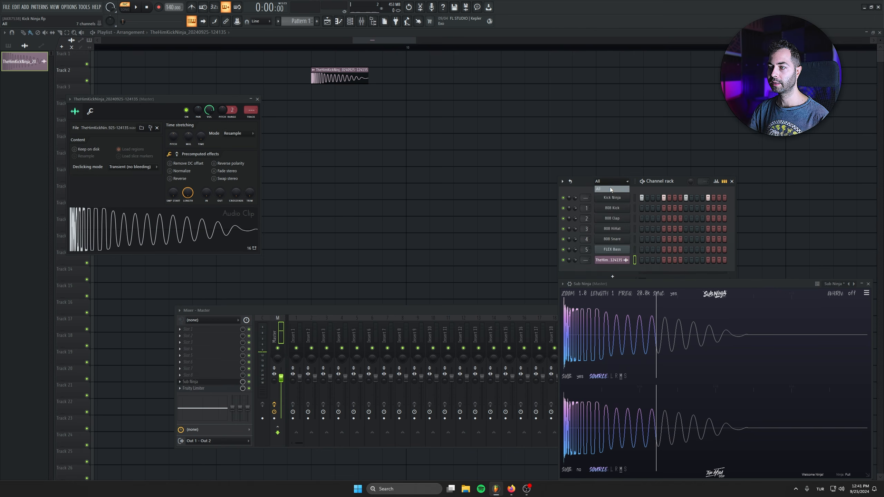
pyautogui.click(613, 197)
pyautogui.click(732, 181)
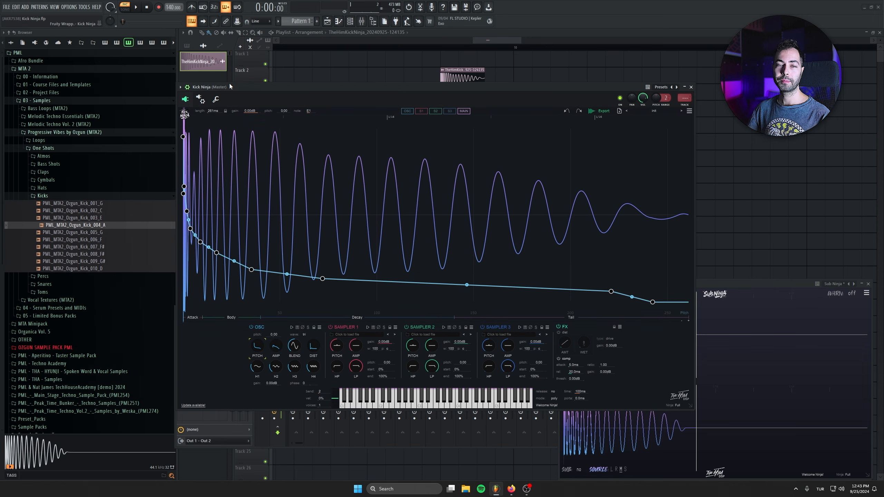
# Import PML_MTA2_Ozgun_Kick_004_A into the oscillator with Ninja AI Import, exporting a 10 ms attack to Sampler 1 with a 600 low-pass frequency
pyautogui.moveTo(230, 85); pyautogui.dragTo(234, 84)
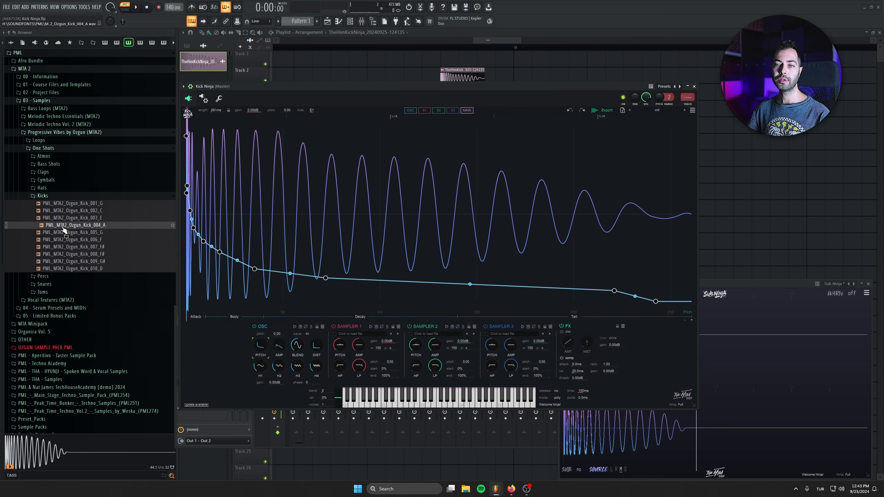
pyautogui.moveTo(56, 230); pyautogui.dragTo(240, 218)
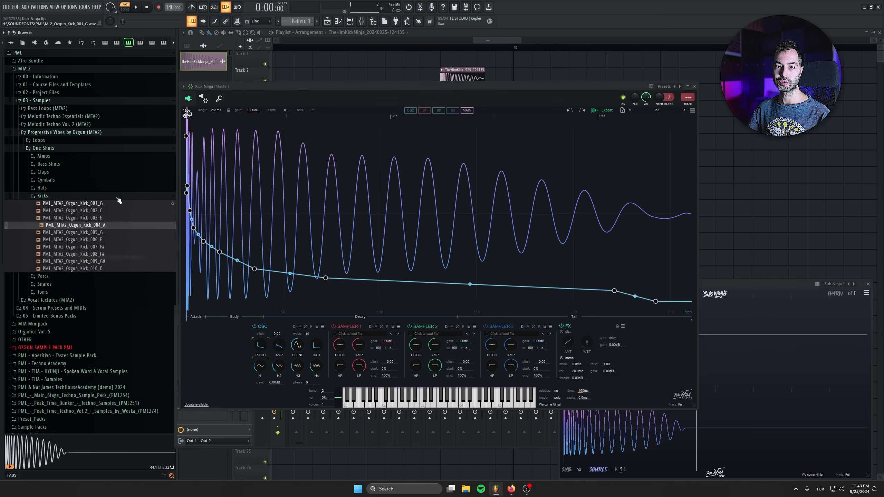
pyautogui.click(80, 226)
pyautogui.moveTo(74, 229); pyautogui.dragTo(362, 369)
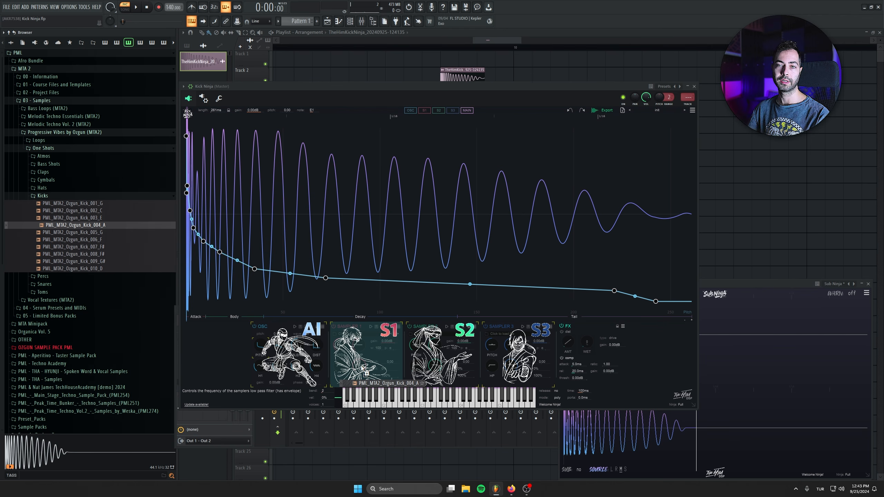
pyautogui.moveTo(364, 370); pyautogui.dragTo(305, 344)
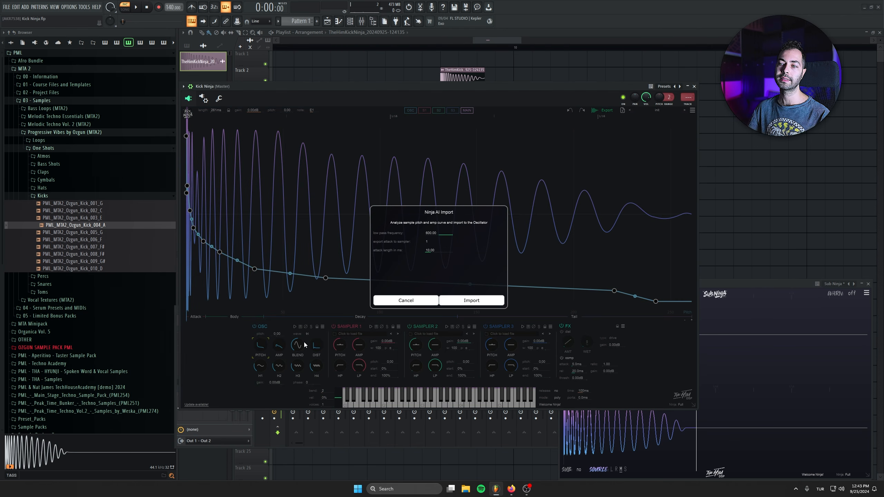
pyautogui.click(471, 300)
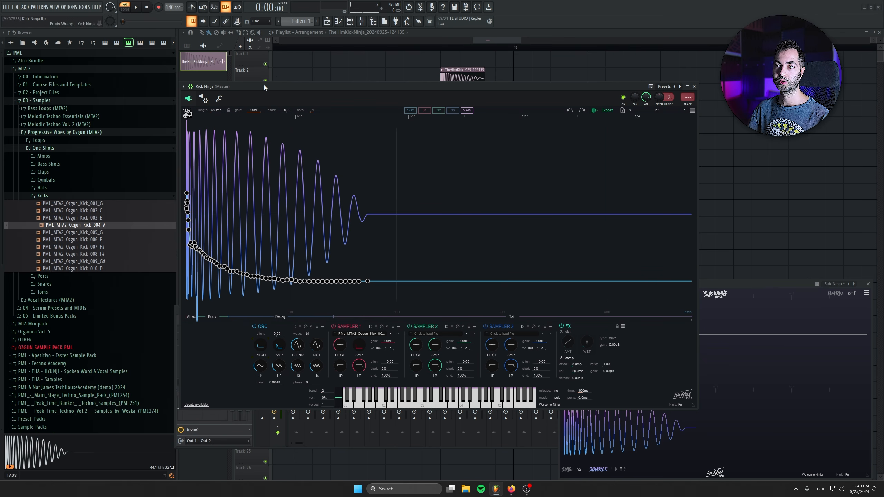
# Compare the AI-imported kick with the original PML_MTA2_Ozgun_Kick_004_A sample by playing both
pyautogui.press('space')
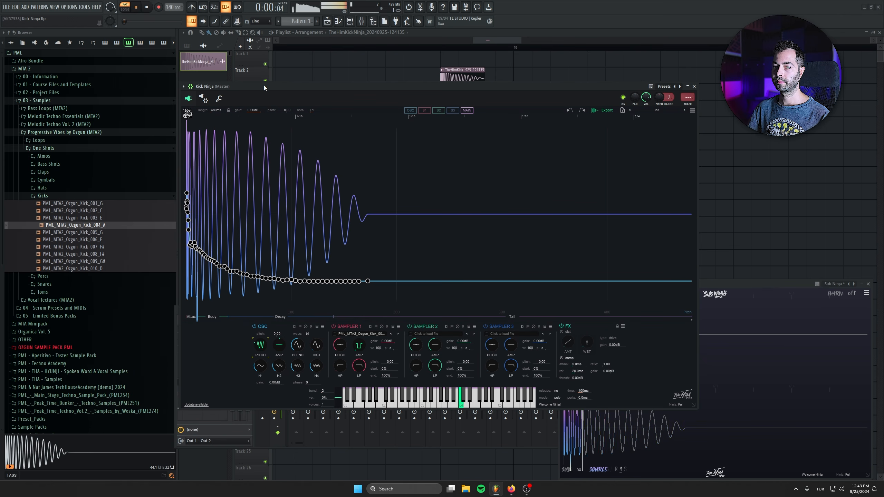
pyautogui.press('space')
pyautogui.click(97, 228)
pyautogui.click(97, 228)
pyautogui.click(97, 229)
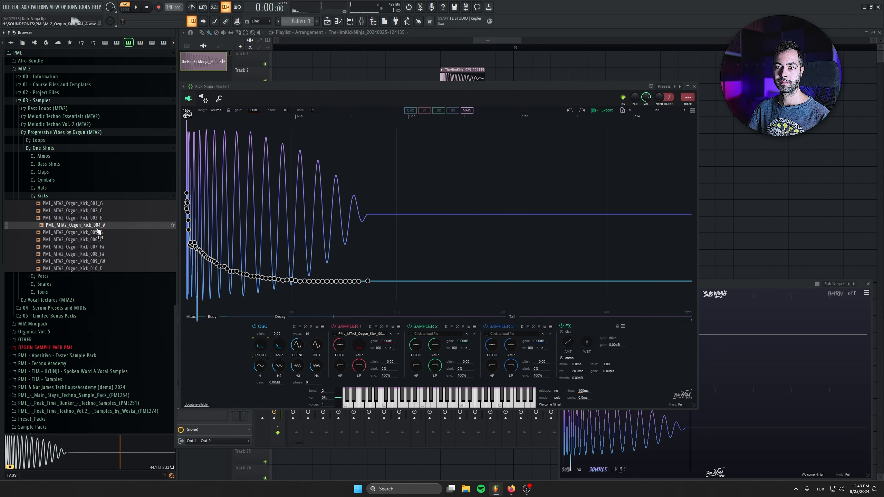
pyautogui.press('space')
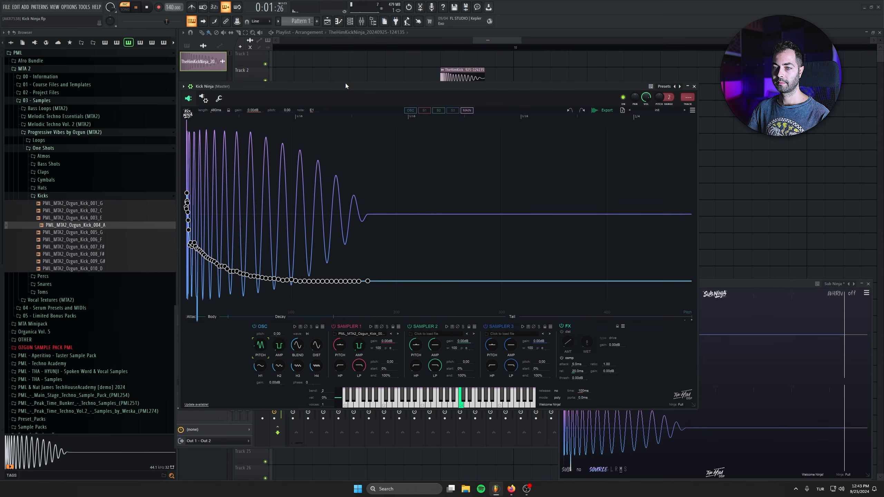
pyautogui.press('space')
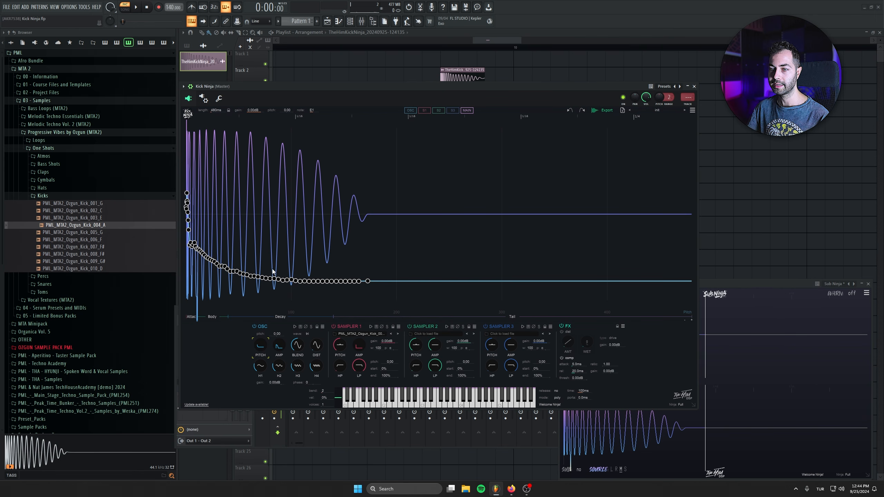
# Hide the sample browser and simplify the oscillator's PITCH envelope by removing excess points
pyautogui.hotkey('alt', 'F8')
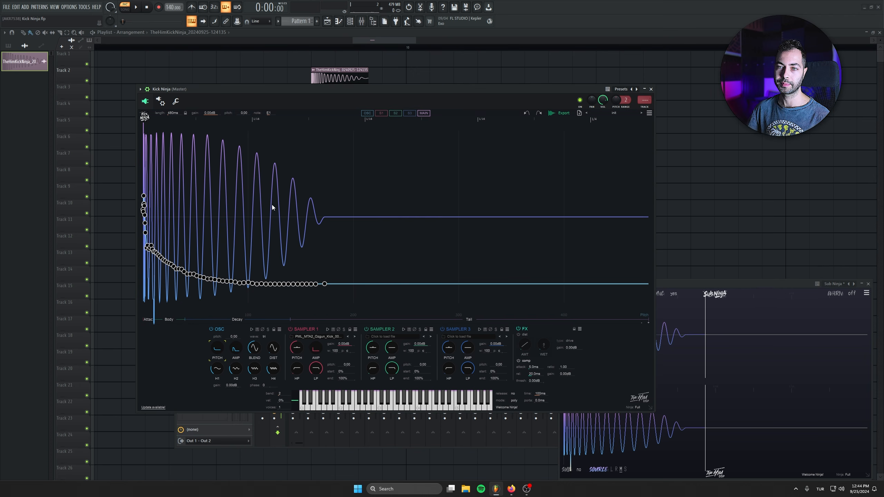
pyautogui.rightClick(252, 218)
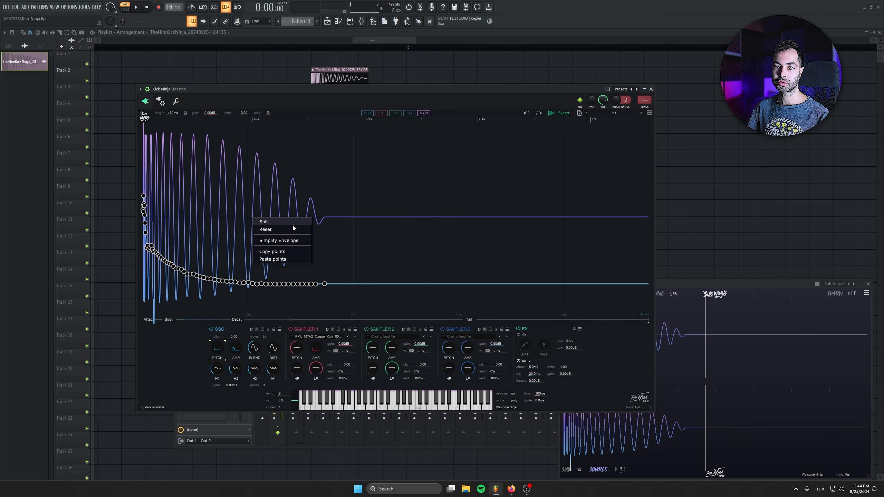
pyautogui.click(281, 242)
pyautogui.click(419, 286)
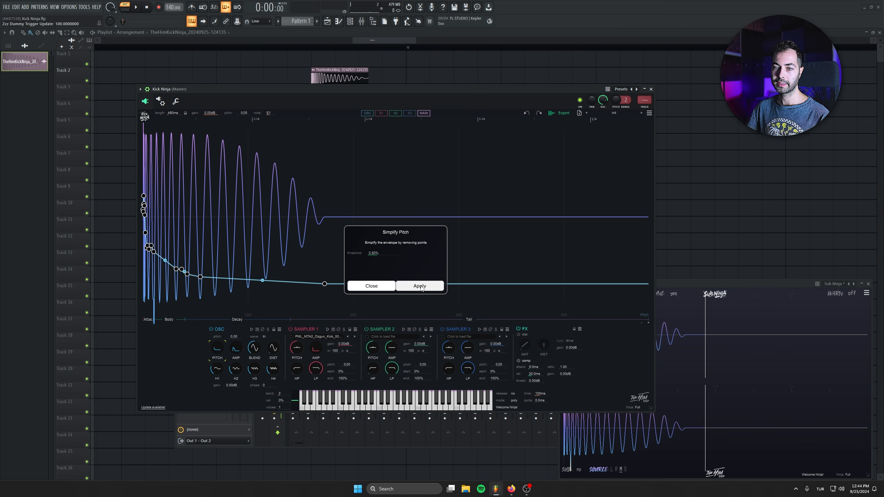
pyautogui.click(261, 263)
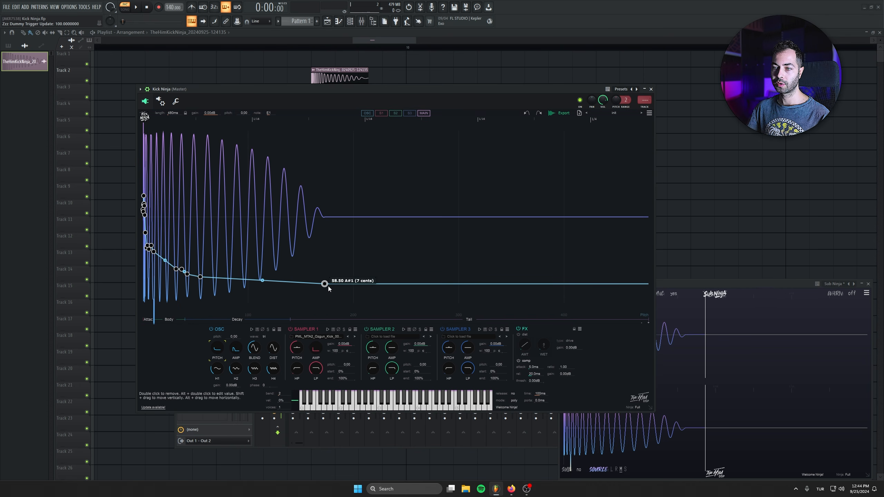
# Lower the oscillator PITCH envelope's last point slightly and audition the kick
pyautogui.moveTo(324, 284); pyautogui.dragTo(325, 288)
pyautogui.press('space')
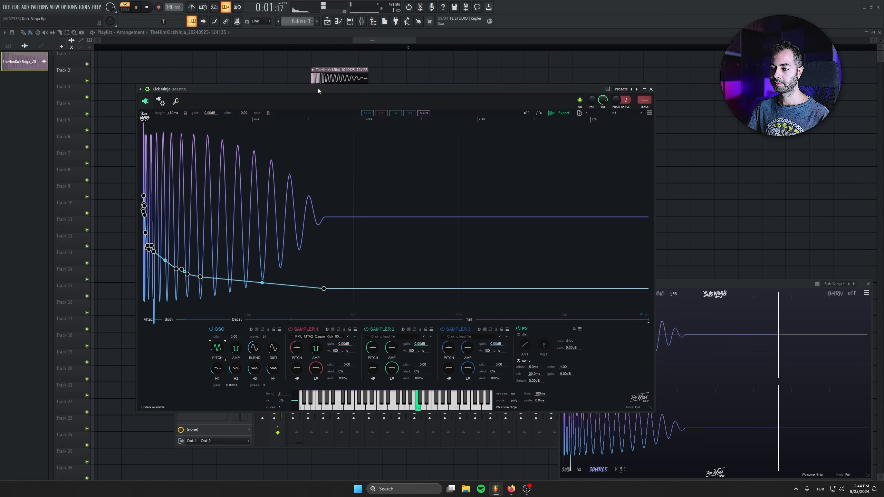
pyautogui.press('space')
pyautogui.moveTo(323, 291)
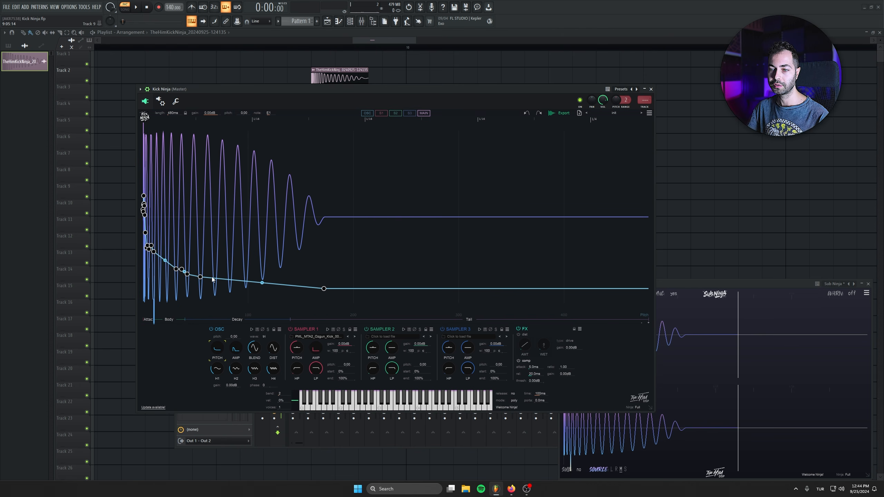
# Simplify the oscillator's AMP envelope by removing excess points
pyautogui.click(237, 354)
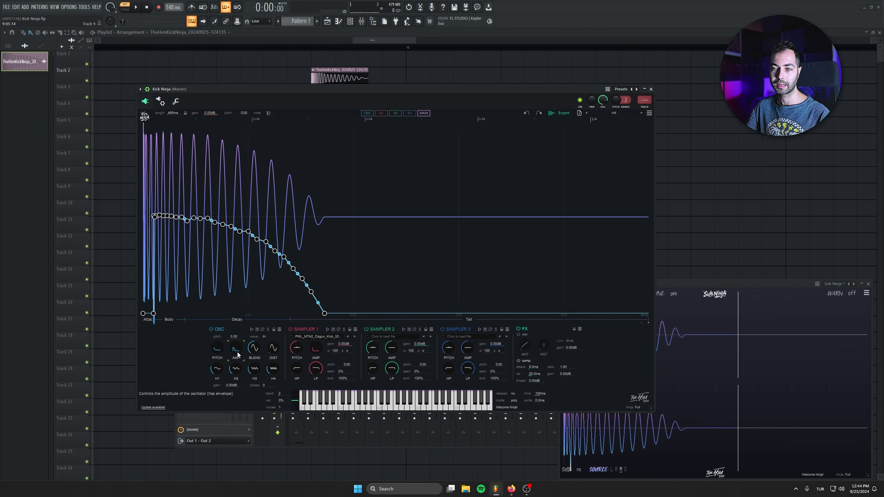
pyautogui.rightClick(334, 211)
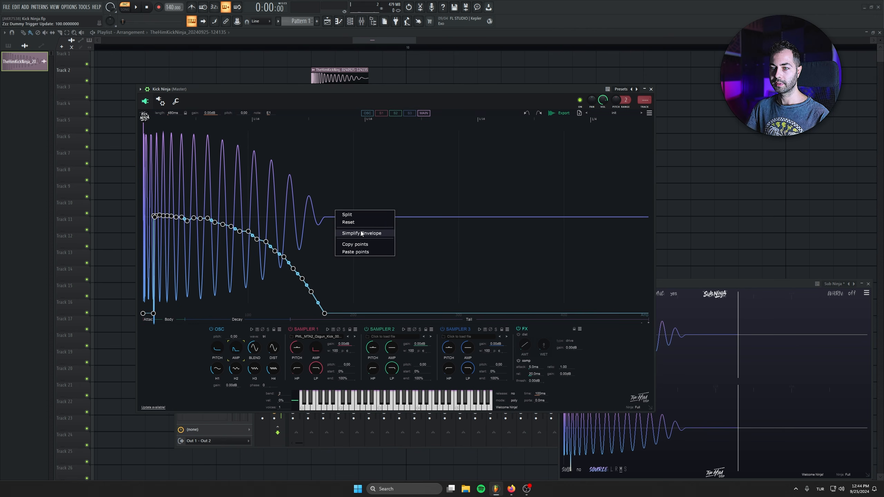
pyautogui.click(348, 233)
pyautogui.click(428, 288)
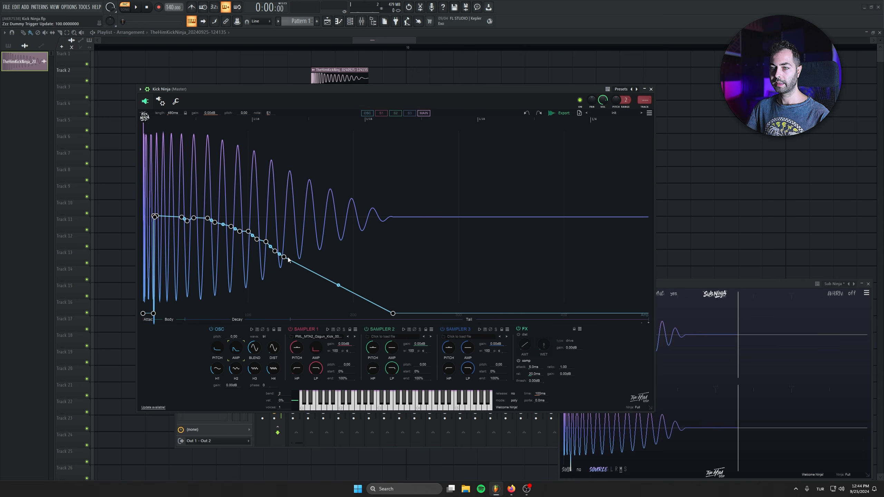
# Lengthen the oscillator's AMP envelope with a shoulder of 73.1 at about 200 ms, falling to 0 at about 290 ms, while auditioning
pyautogui.moveTo(284, 257); pyautogui.dragTo(323, 245)
pyautogui.moveTo(266, 242); pyautogui.dragTo(333, 250)
pyautogui.moveTo(393, 314); pyautogui.dragTo(443, 313)
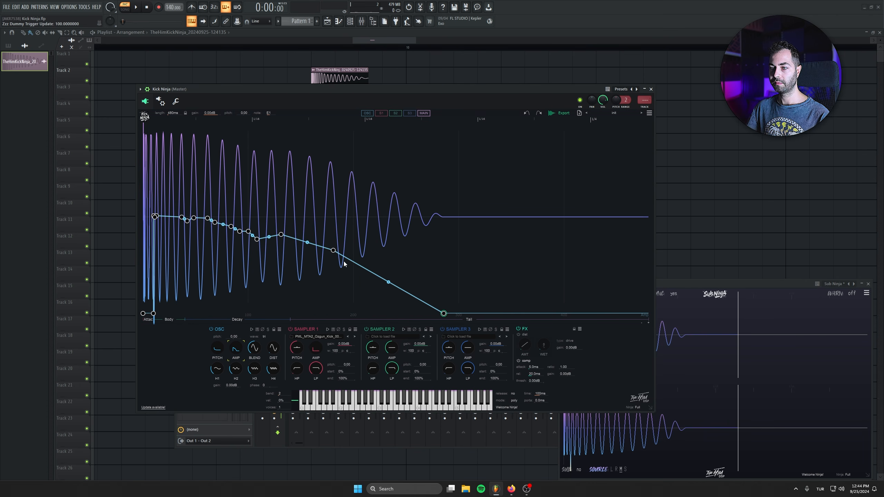
pyautogui.moveTo(333, 250); pyautogui.dragTo(354, 241)
pyautogui.press('space')
pyautogui.moveTo(444, 313); pyautogui.dragTo(448, 313)
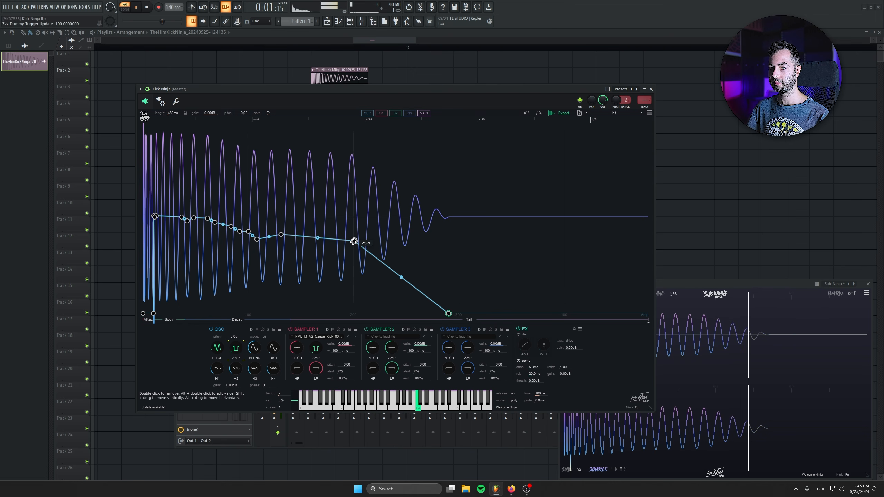
pyautogui.moveTo(360, 87); pyautogui.dragTo(361, 90)
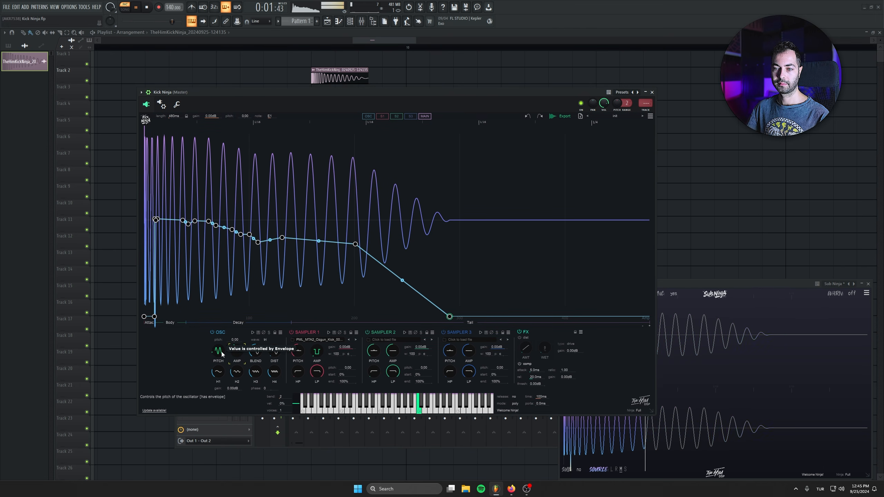
pyautogui.press('space')
# Shape the oscillator's DIST envelope to fall from full to 0 at about 60 ms, and start playback
pyautogui.click(275, 352)
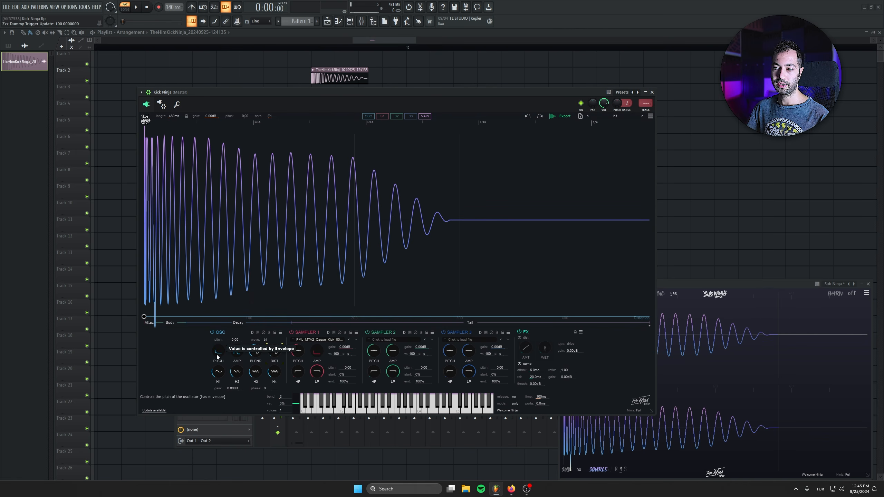
pyautogui.moveTo(143, 317); pyautogui.dragTo(209, 317)
pyautogui.press('space')
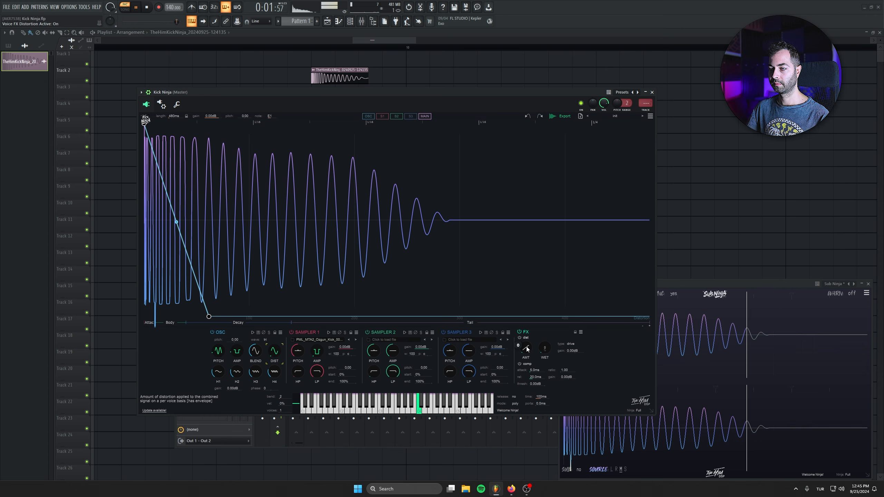
# Set the FX distortion to the tube type at 100% wet with a low, flat amount envelope, and stop playback
pyautogui.click(543, 348)
pyautogui.moveTo(526, 349)
pyautogui.mouseDown()
pyautogui.moveTo(523, 308)
pyautogui.moveTo(522, 337)
pyautogui.mouseUp()
pyautogui.click(571, 343)
pyautogui.click(553, 331)
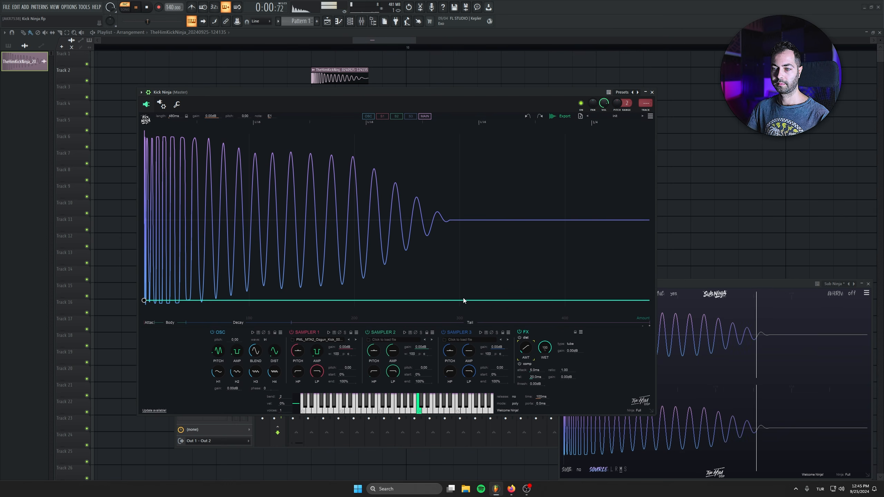
pyautogui.press('space')
# Reopen the sample browser, audition the kicks, load PML_MTA2_Ozgun_Kick_009_G# into Sampler 1 and play the result
pyautogui.hotkey('alt', 'F8')
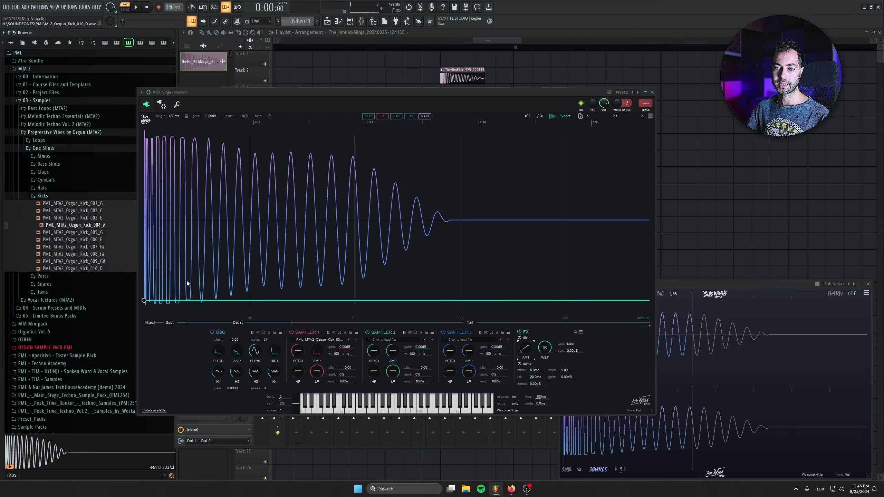
pyautogui.click(102, 254)
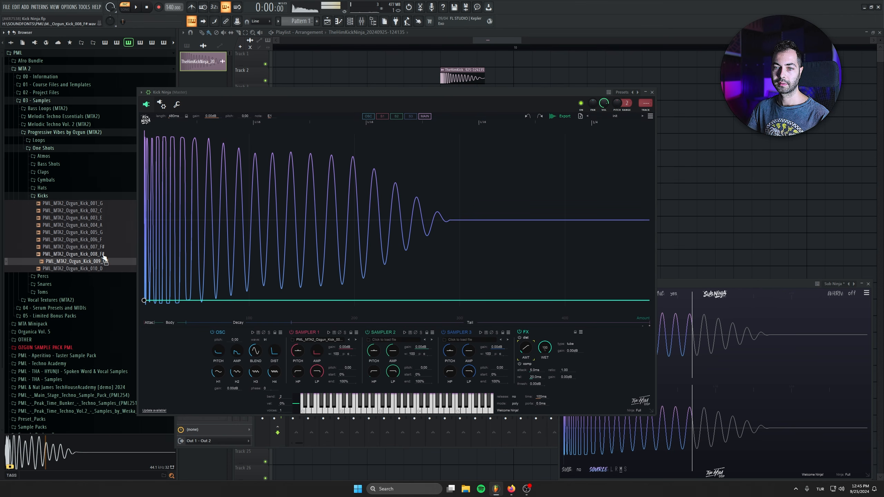
pyautogui.click(101, 262)
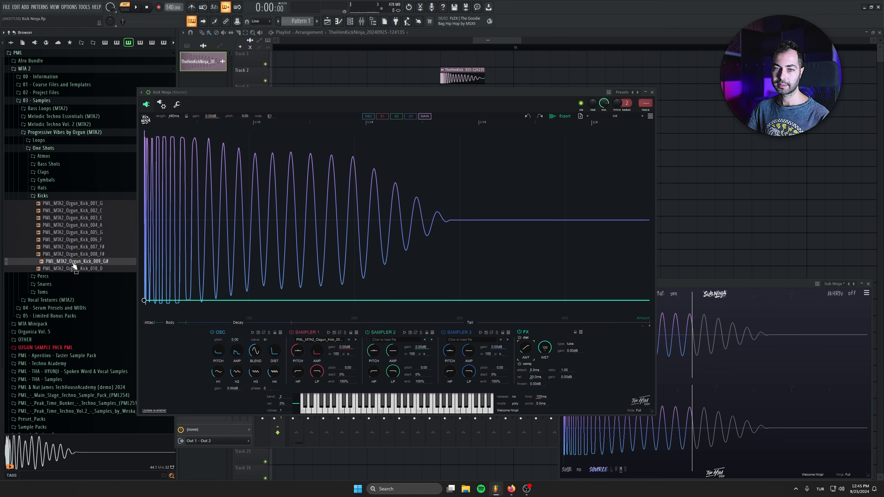
pyautogui.moveTo(74, 267); pyautogui.dragTo(319, 362)
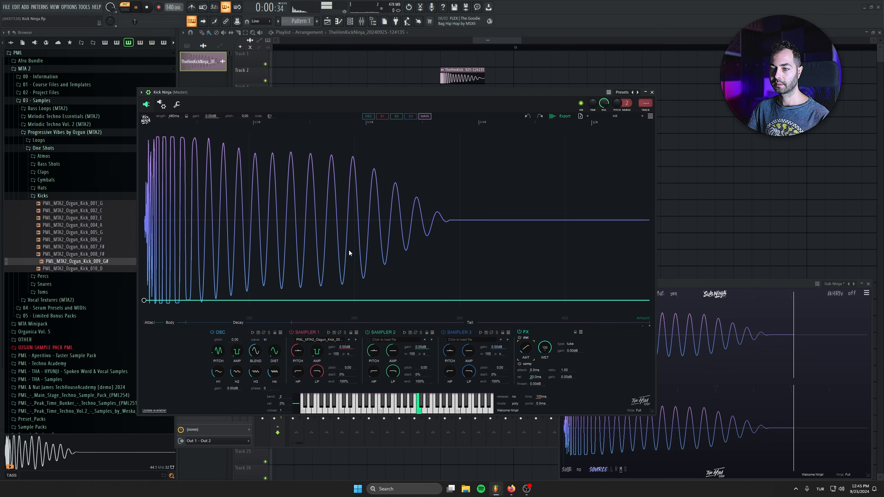
pyautogui.press('space')
# Solo Sampler 1 and shape its AMP envelope to fall to 0 at about 19 ms
pyautogui.click(347, 333)
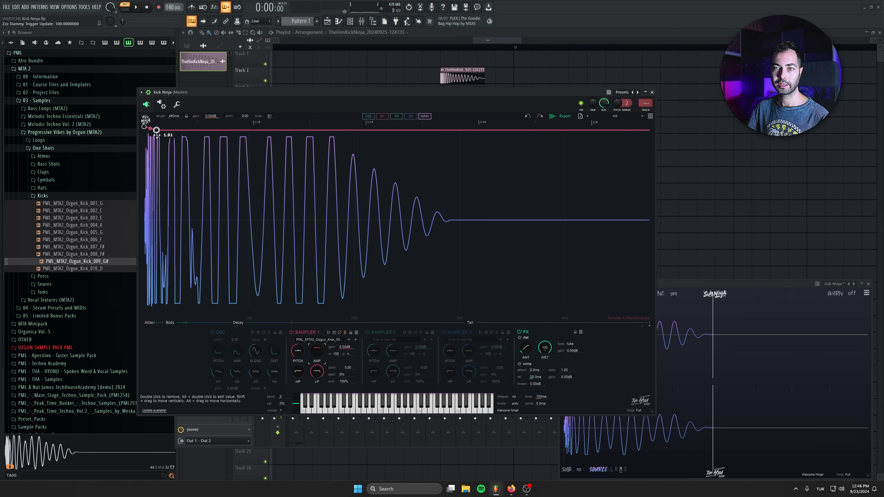
pyautogui.moveTo(158, 131); pyautogui.dragTo(164, 317)
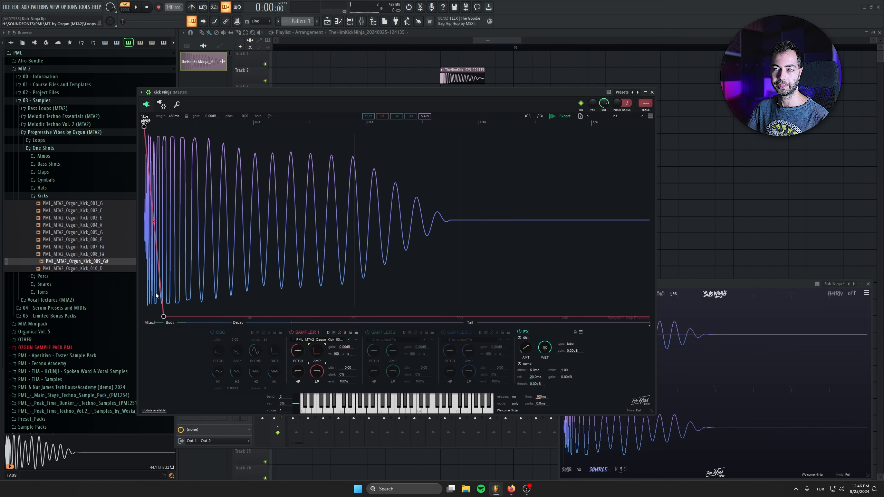
# Shorten Sampler 1's AMP envelope to about 16 ms, play it in solo, and return to the full mix with the oscillator active
pyautogui.moveTo(163, 317); pyautogui.dragTo(160, 316)
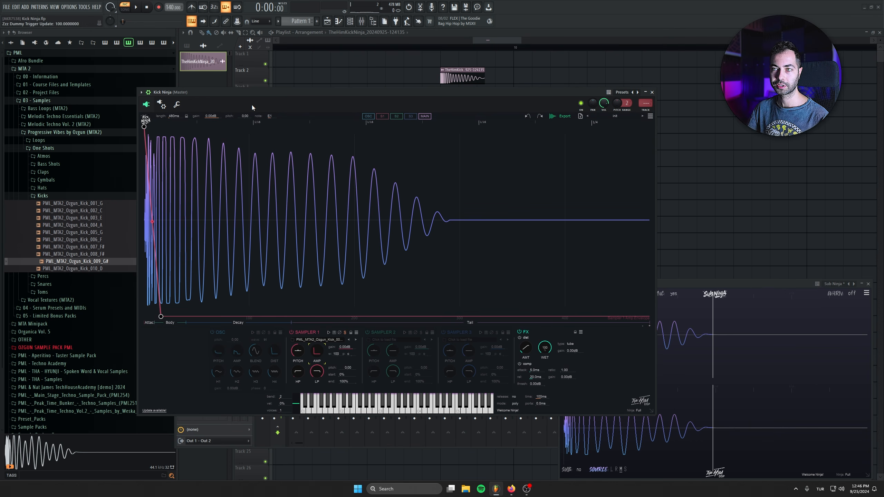
pyautogui.press('space')
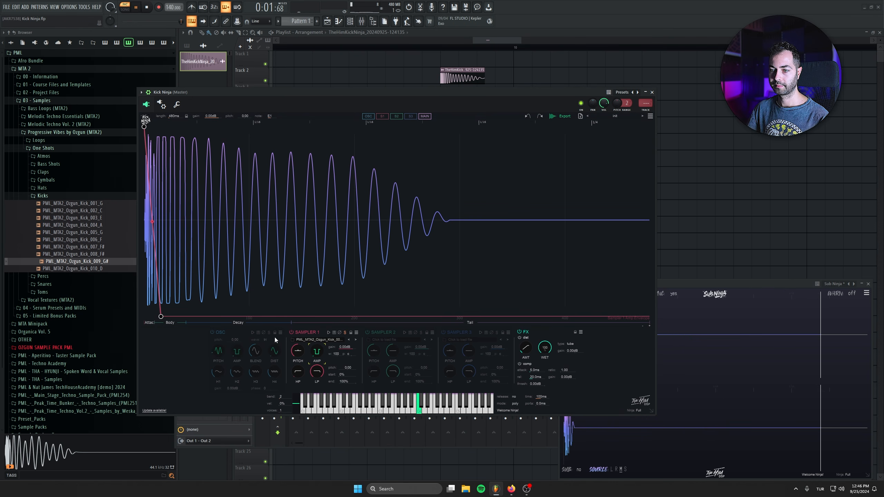
pyautogui.click(212, 332)
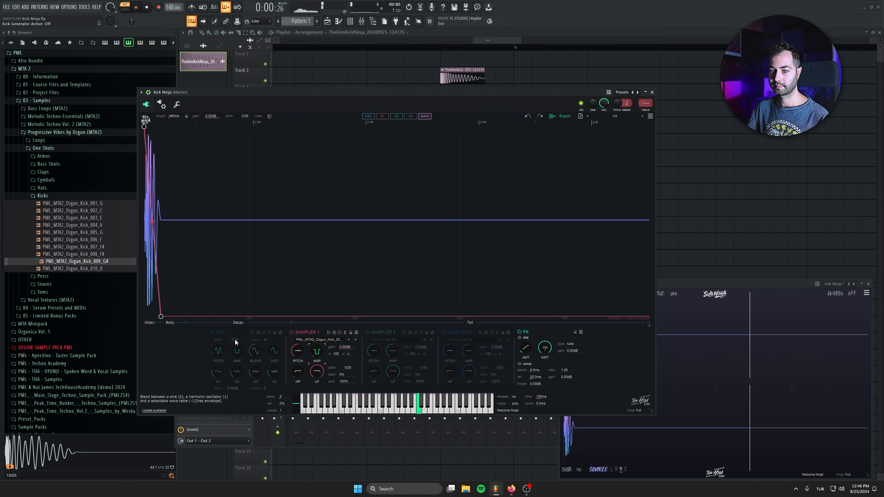
pyautogui.click(346, 333)
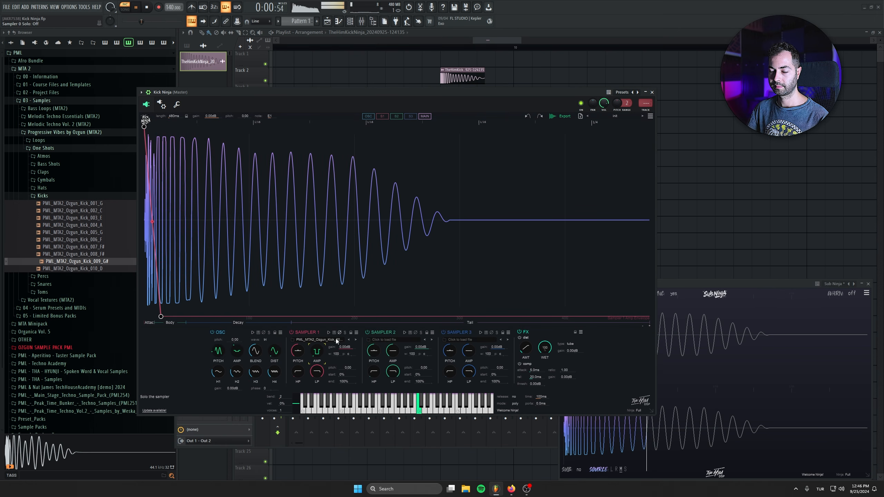
# Raise Sampler 1's gain and pitch slightly and play the result
pyautogui.moveTo(345, 347)
pyautogui.mouseDown()
pyautogui.moveTo(352, 355)
pyautogui.moveTo(323, 376)
pyautogui.moveTo(369, 344)
pyautogui.moveTo(359, 354)
pyautogui.mouseUp()
pyautogui.press('space')
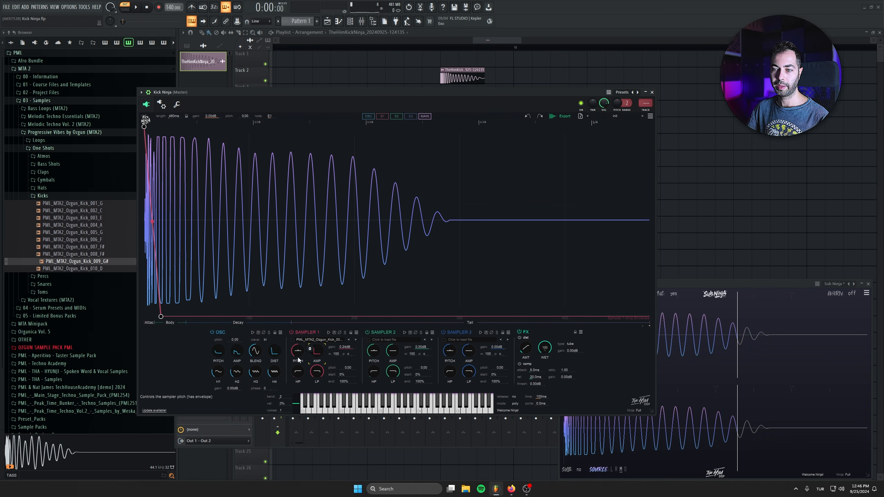
pyautogui.moveTo(298, 360); pyautogui.dragTo(297, 351)
pyautogui.press('space')
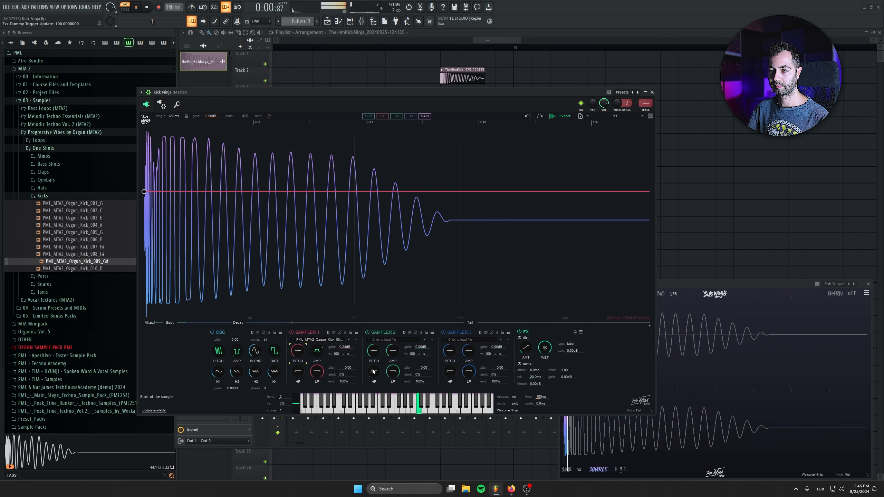
# Compare the kick with and without Sampler 1, display the oscillator's DIST envelope, and stop playback
pyautogui.click(291, 333)
pyautogui.click(292, 332)
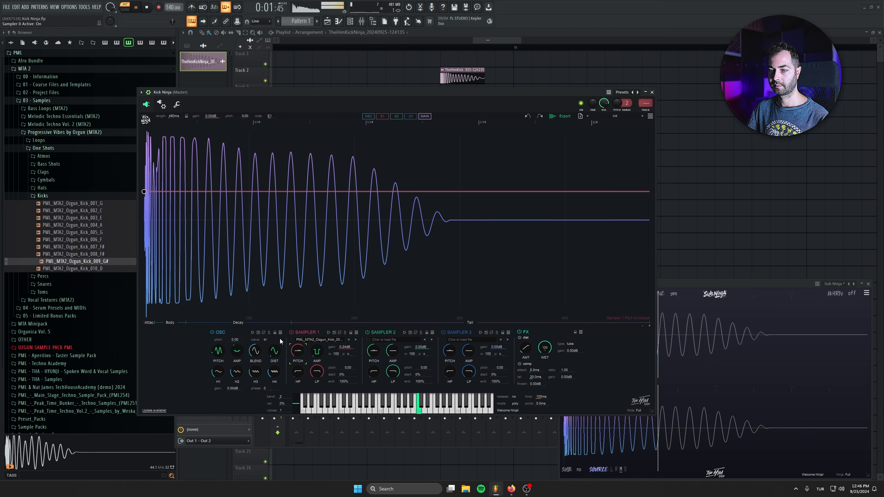
pyautogui.click(274, 351)
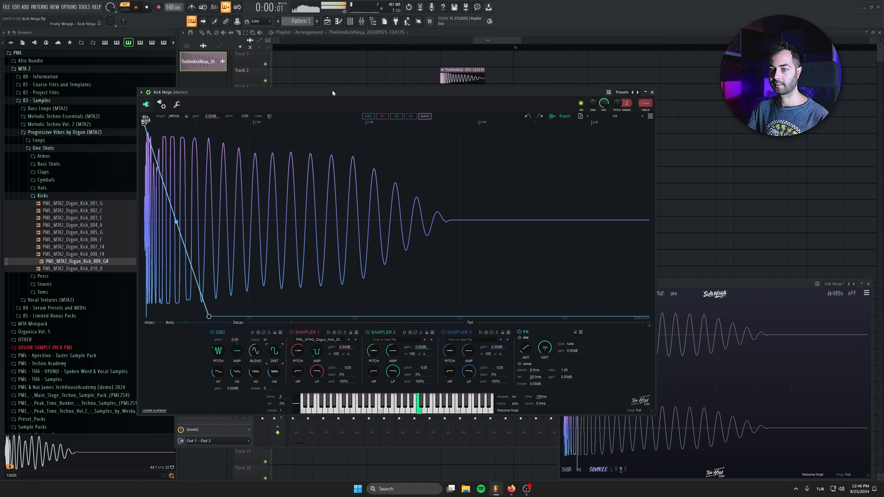
pyautogui.press('space')
# Load the 808 Badass preset from the 808 category, hide the sample browser, and move the plugin window into the freed space
pyautogui.click(621, 116)
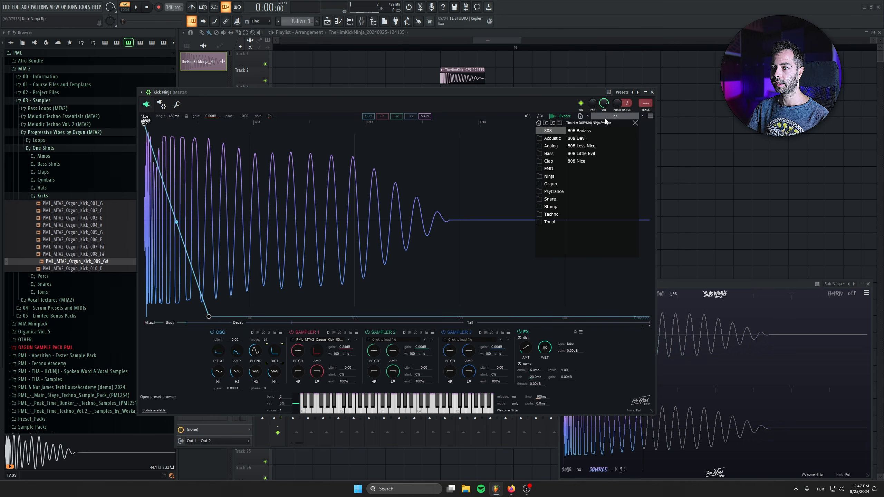
pyautogui.click(579, 132)
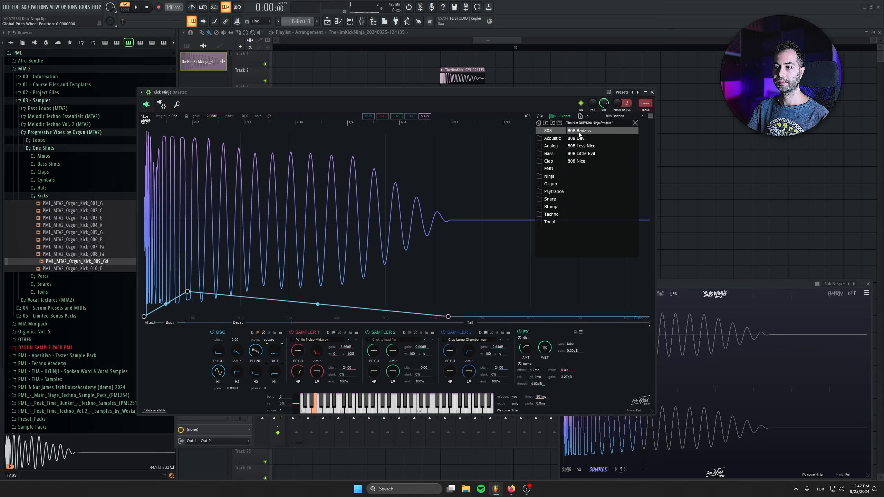
pyautogui.click(373, 21)
pyautogui.moveTo(365, 91); pyautogui.dragTo(293, 111)
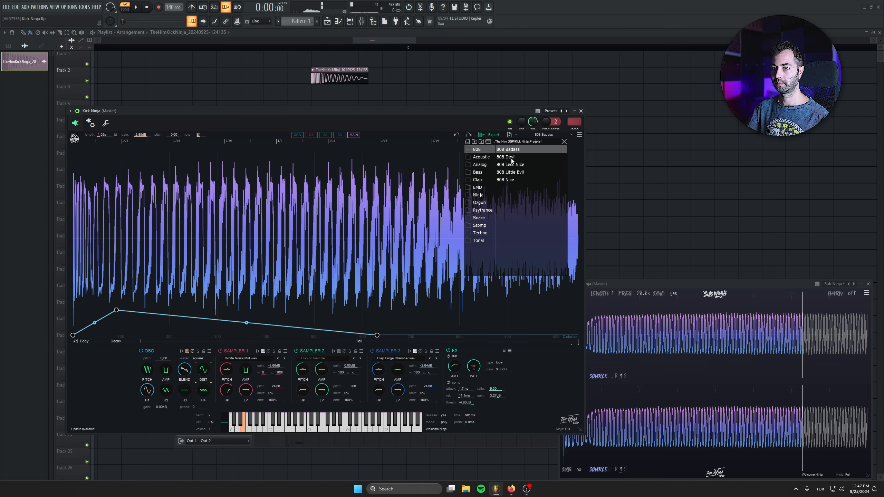
# Open Kick Ninja's piano roll and audition the 808 Badass preset on its low keys, followed by 808 Less Nice
pyautogui.press('F6')
pyautogui.rightClick(629, 199)
pyautogui.click(632, 200)
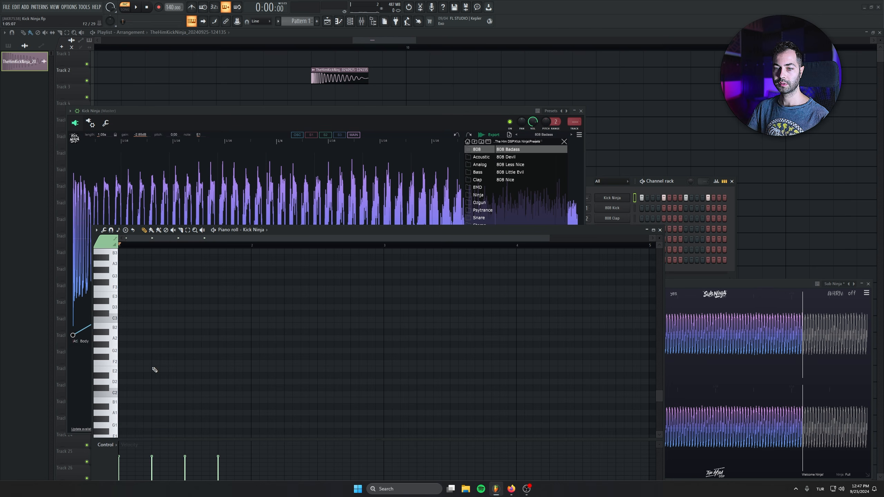
pyautogui.scroll(-3, 117, 404)
pyautogui.click(116, 384)
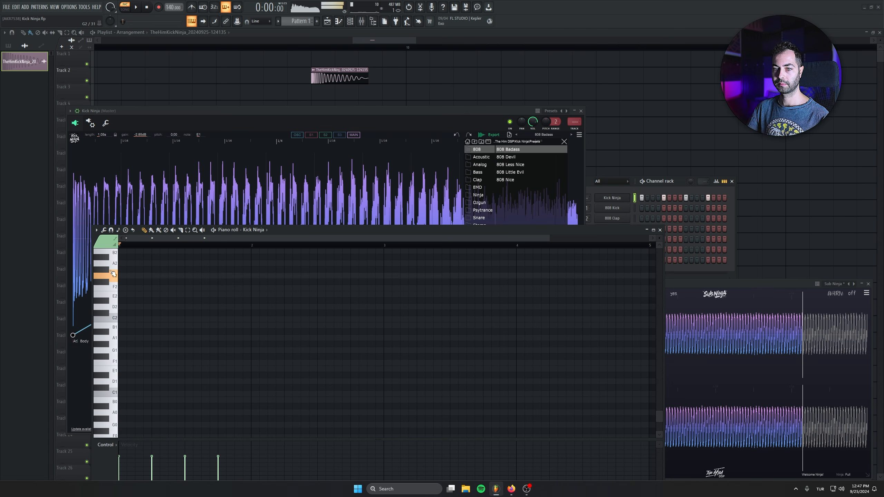
pyautogui.scroll(2, 117, 279)
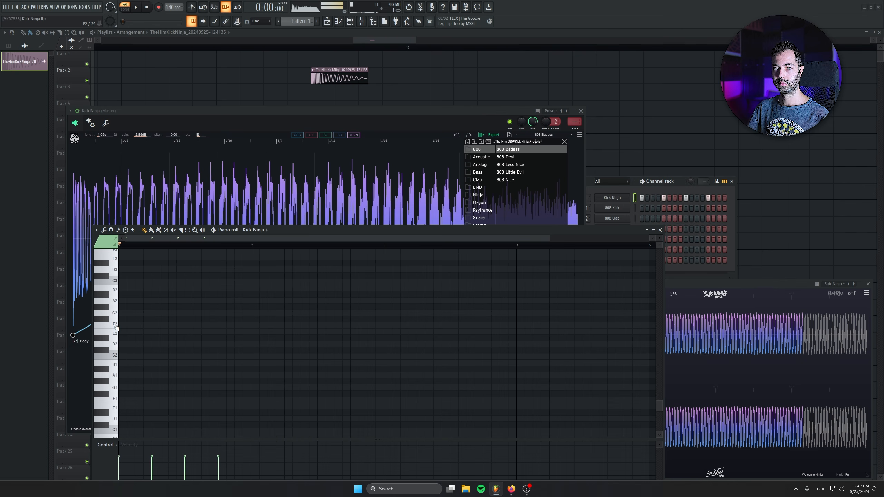
pyautogui.click(515, 165)
pyautogui.click(611, 234)
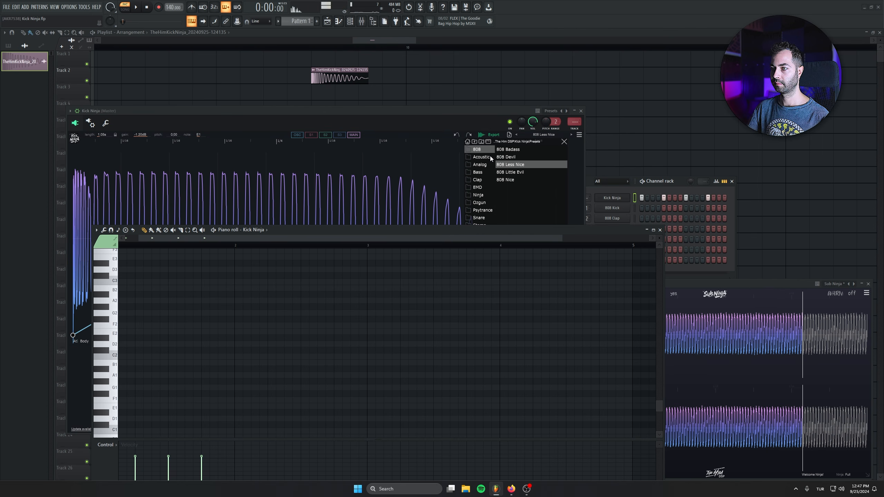
# Load the Kiss preset from the Analog category, play it with the pattern, and stop playback
pyautogui.click(482, 164)
pyautogui.click(482, 164)
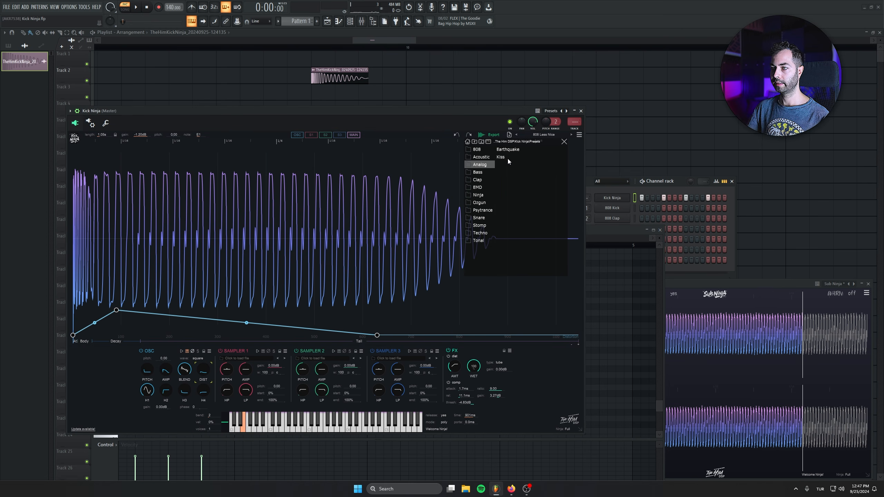
pyautogui.click(508, 159)
pyautogui.click(596, 234)
pyautogui.click(306, 112)
pyautogui.press('space')
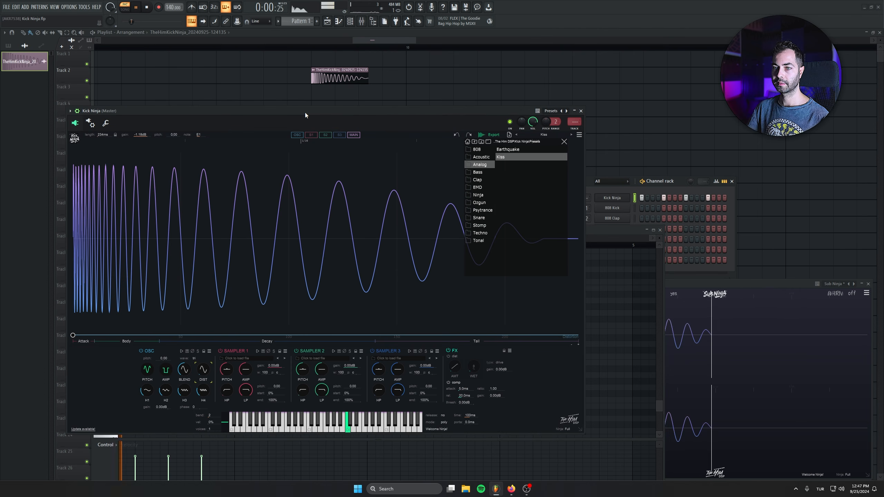
pyautogui.click(611, 232)
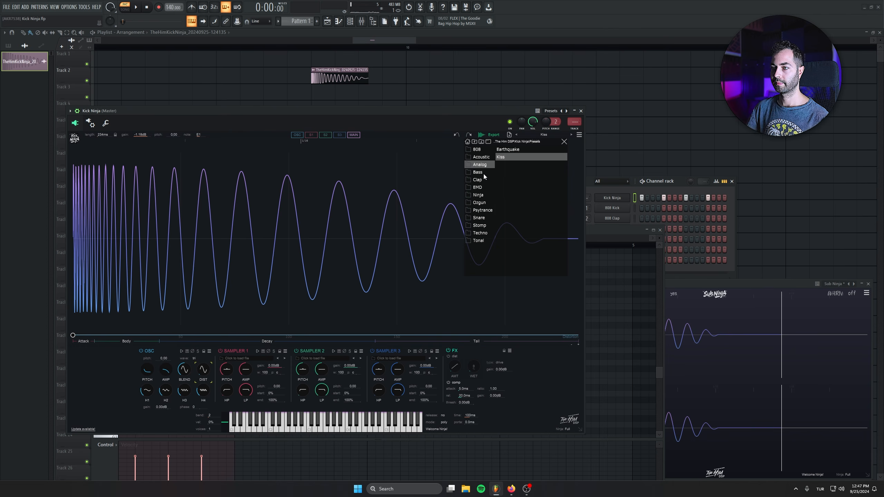
# Try the Bass presets Knocky Bass and Stadion Rocker, sounding Stadion Rocker on the piano roll keys
pyautogui.click(484, 174)
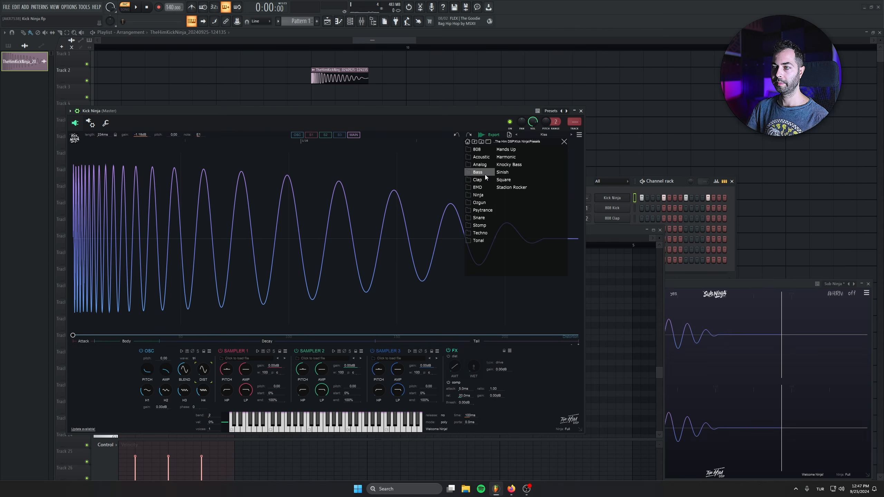
pyautogui.click(511, 165)
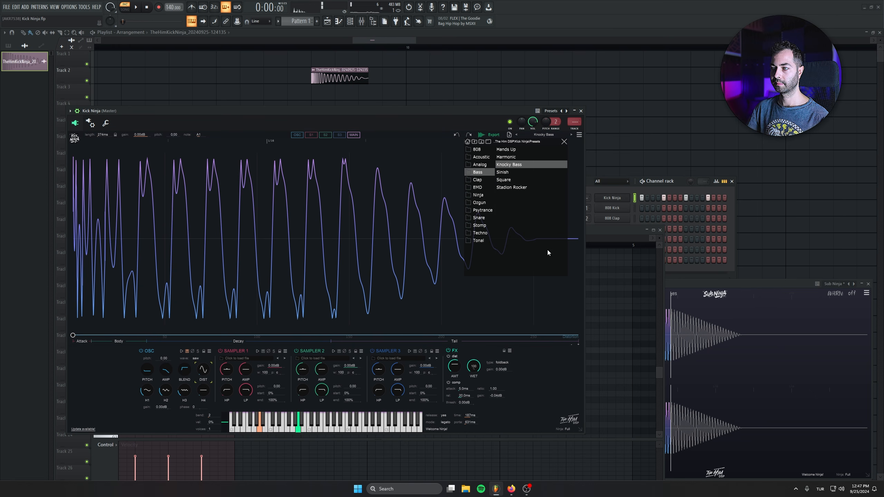
pyautogui.click(517, 188)
pyautogui.click(611, 297)
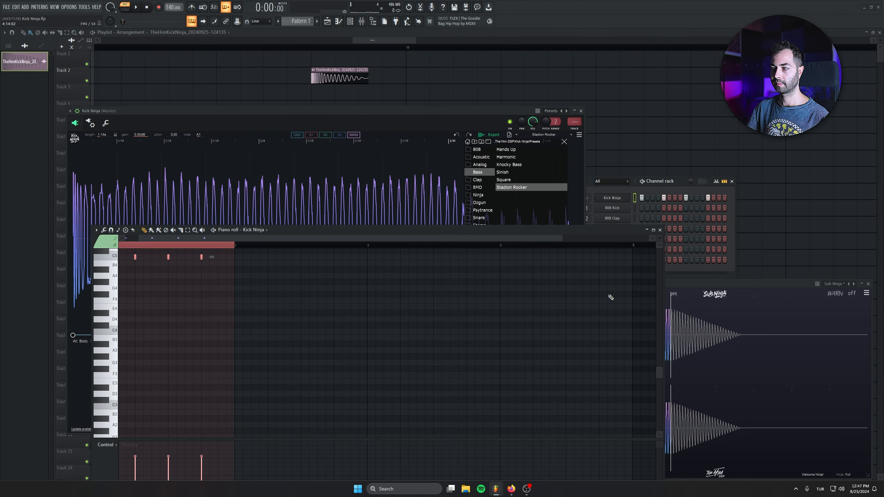
pyautogui.click(115, 309)
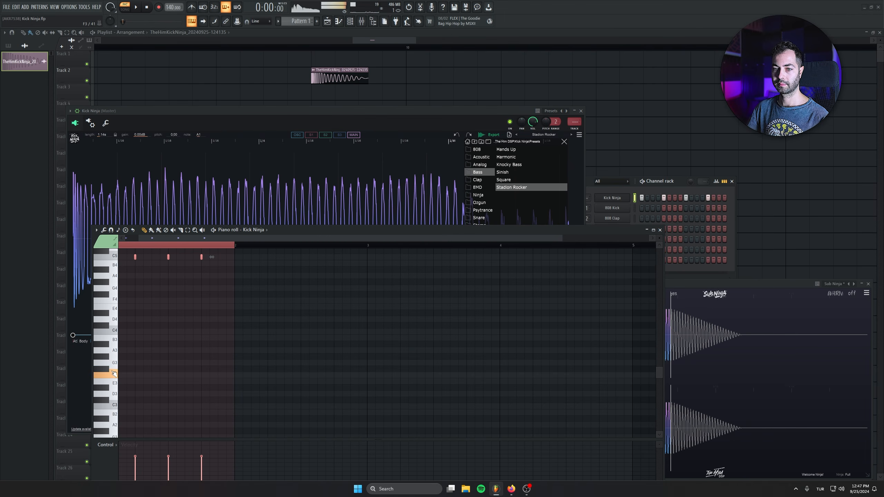
pyautogui.click(366, 114)
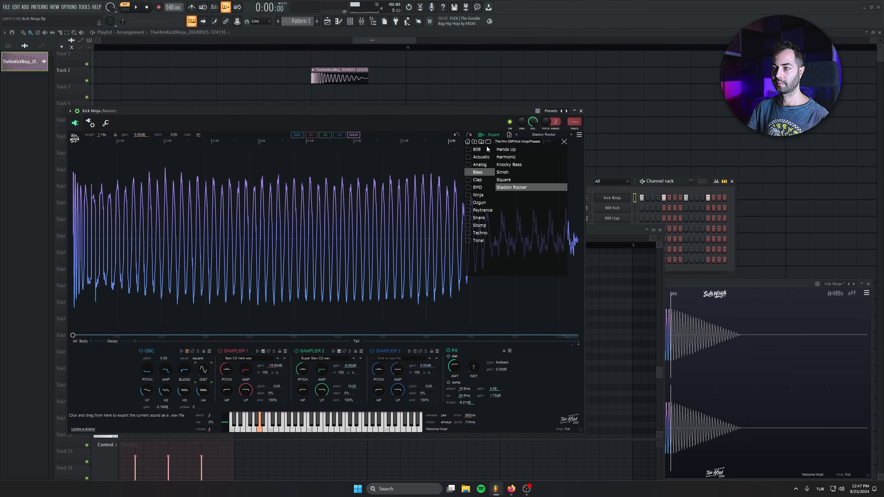
# Load the Psytrance preset Kick and bass combo and audition it with the pattern's notes at C4
pyautogui.click(485, 181)
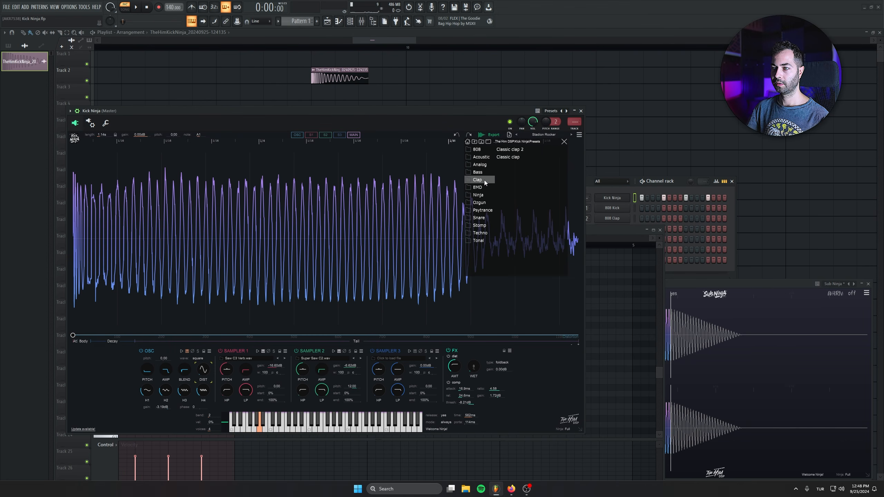
pyautogui.click(479, 217)
pyautogui.click(511, 149)
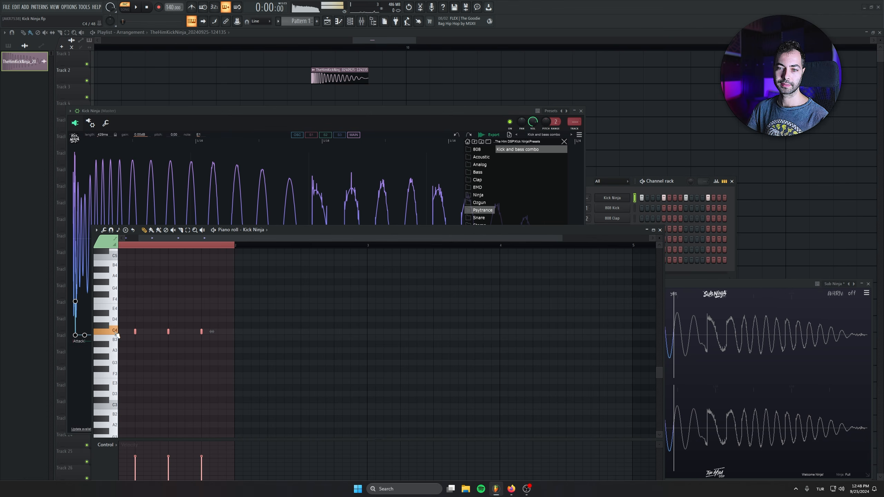
pyautogui.click(116, 318)
pyautogui.press('space')
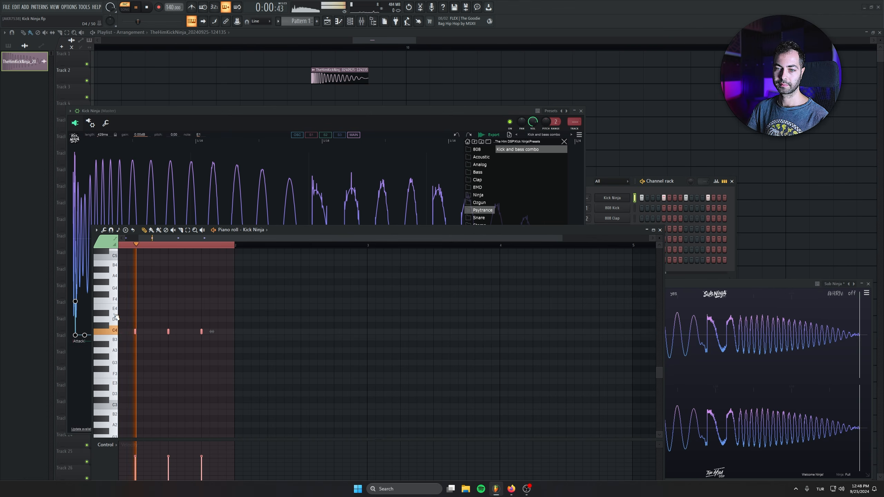
pyautogui.click(408, 114)
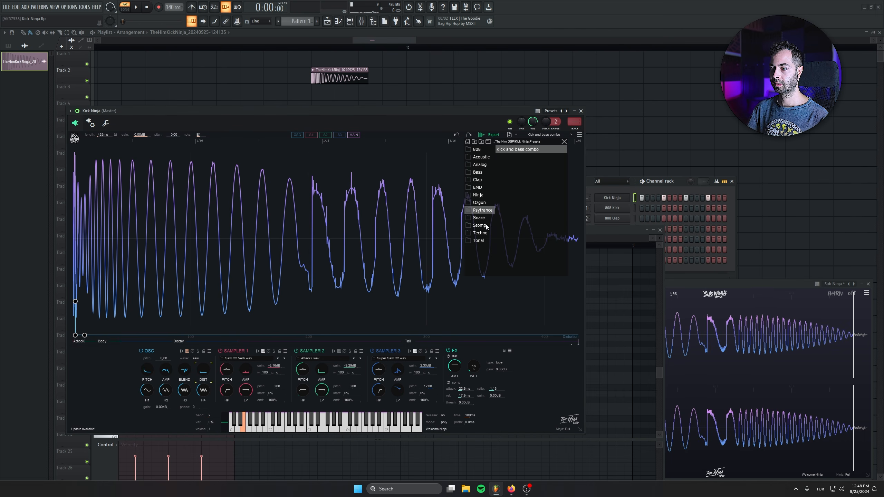
# Load the Techno Rumble preset from the Techno category and play it with the pattern's notes raised an octave to C5
pyautogui.click(481, 232)
pyautogui.click(522, 157)
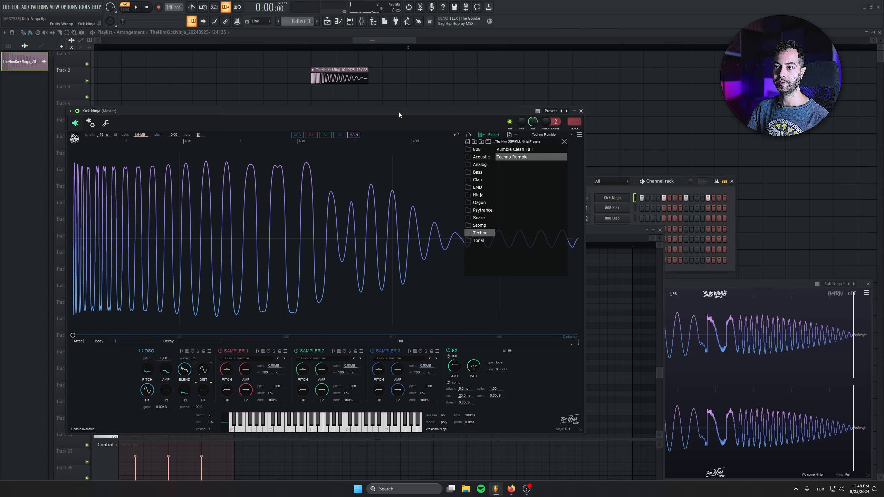
pyautogui.click(615, 335)
pyautogui.press('space')
pyautogui.hotkey('ctrl', 'Up')
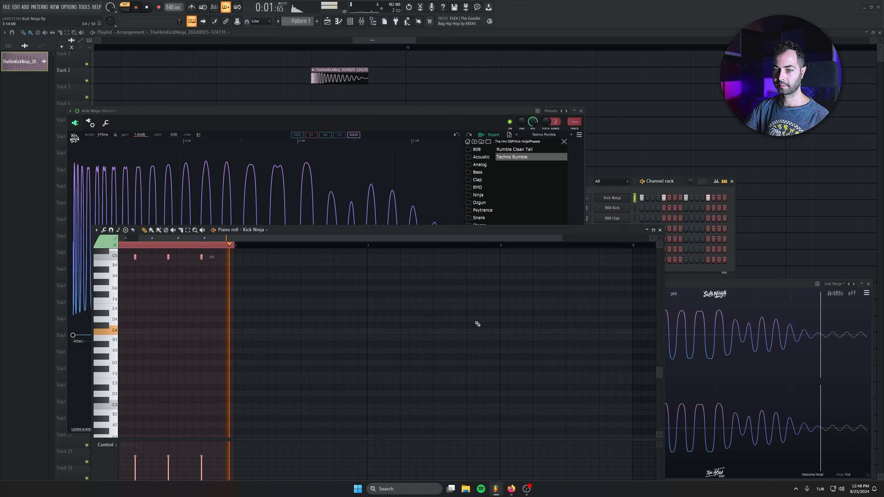
# Switch to the Rumble Clean Tail preset and listen to it with the pattern
pyautogui.click(515, 150)
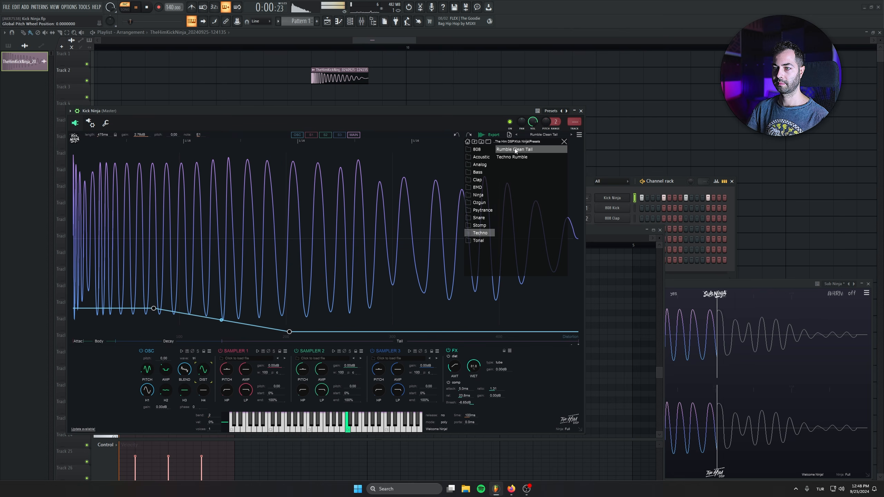
pyautogui.click(638, 328)
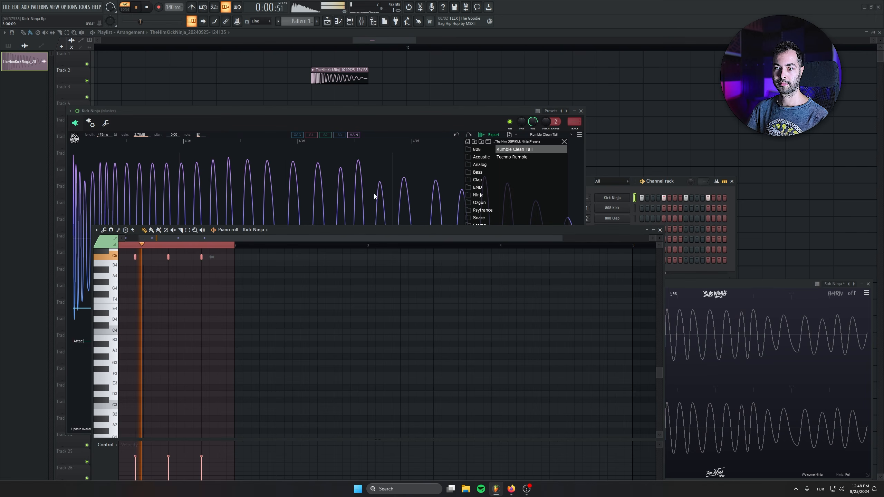
pyautogui.click(341, 115)
# Examine the preset's oscillator PITCH, AMP and DIST envelopes, stopping playback and closing the preset browser
pyautogui.click(143, 368)
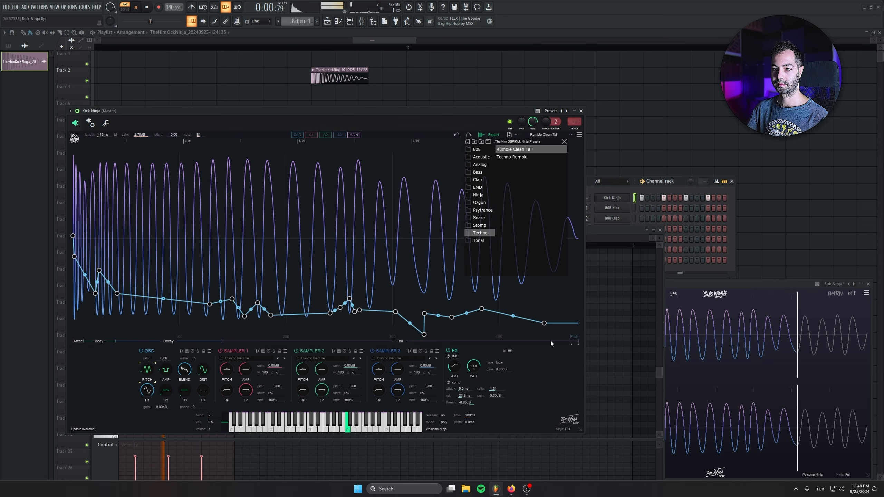
pyautogui.click(169, 371)
pyautogui.press('space')
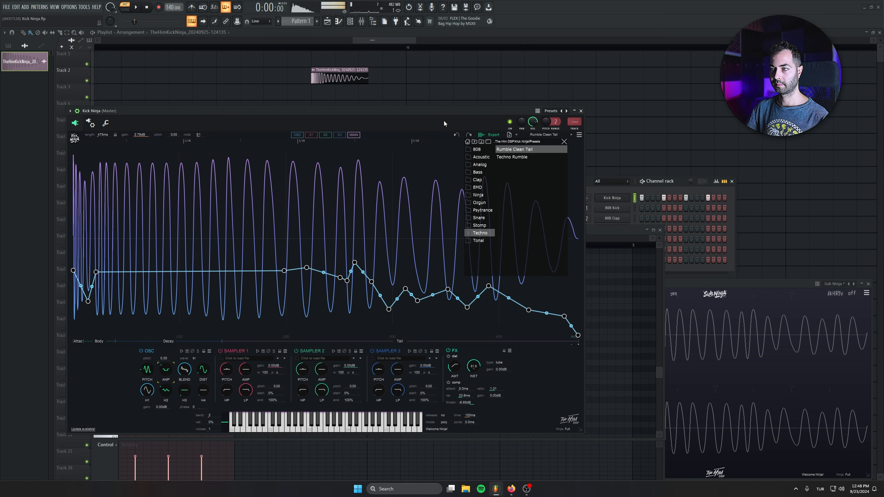
pyautogui.click(564, 141)
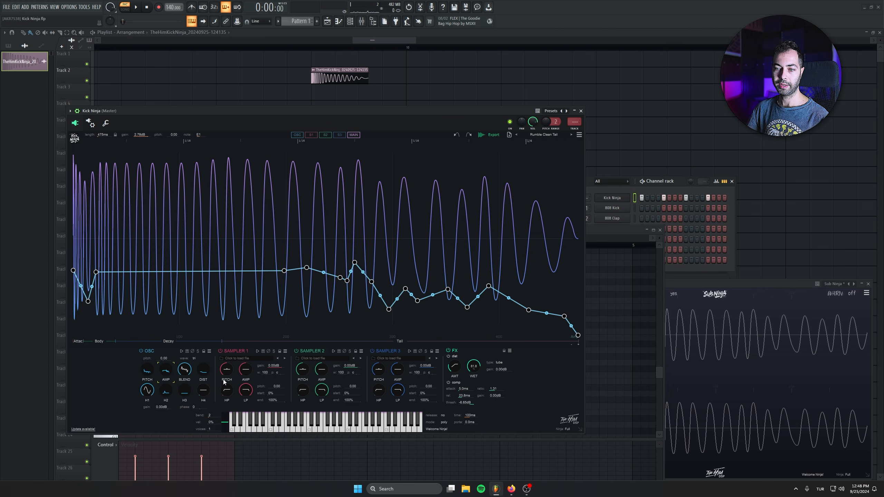
pyautogui.click(205, 371)
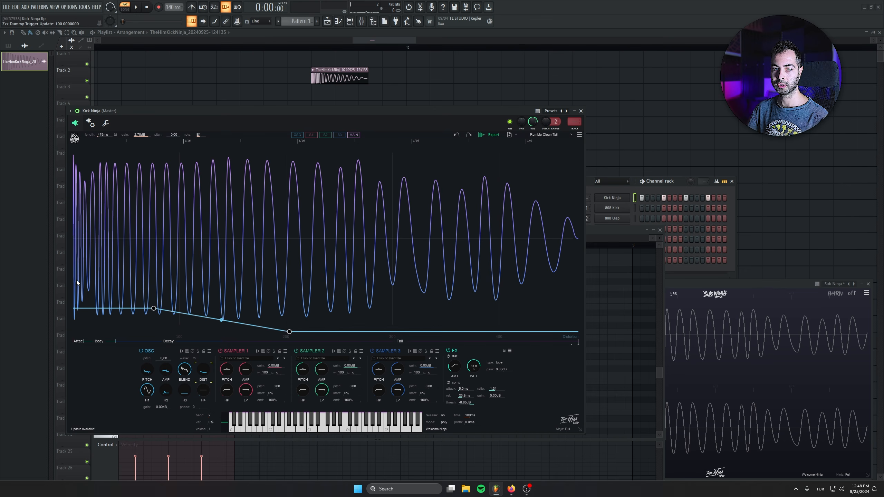
# Raise the oscillator DIST envelope's start to maximum, move its second point earlier and lower during playback, and adjust the FX distortion amount to about 23.2
pyautogui.moveTo(73, 308); pyautogui.dragTo(73, 139)
pyautogui.press('space')
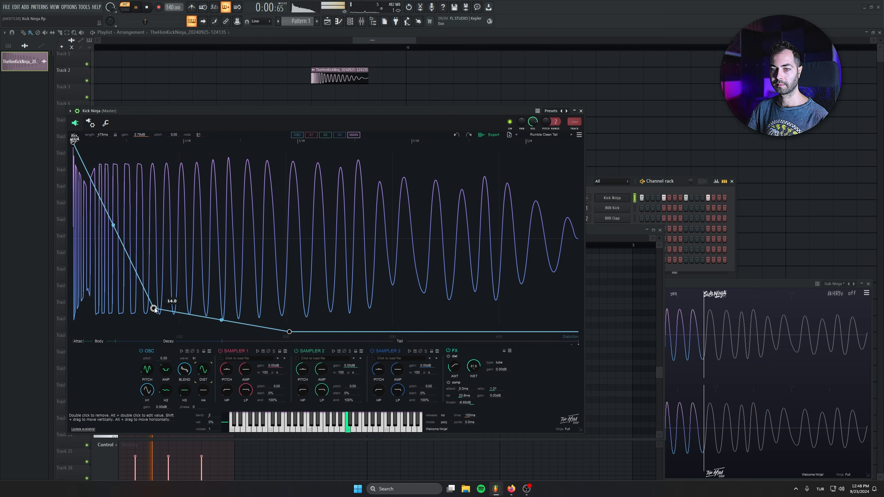
pyautogui.moveTo(153, 308); pyautogui.dragTo(138, 325)
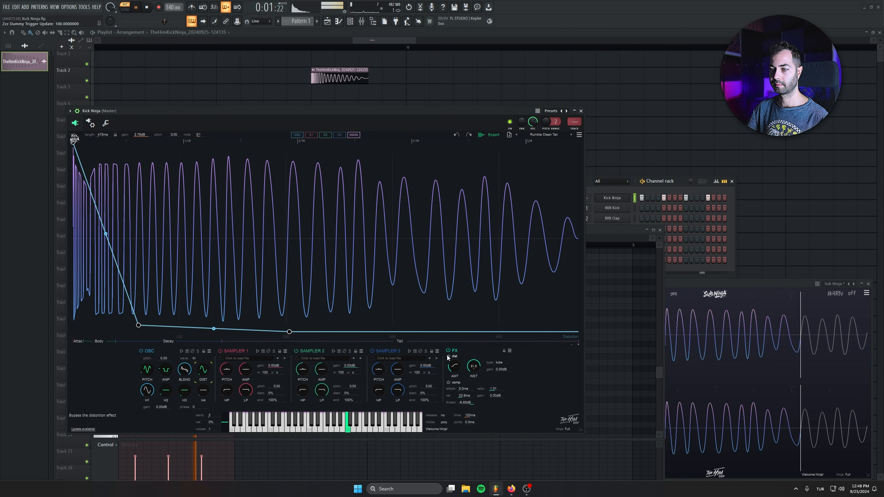
pyautogui.moveTo(455, 366)
pyautogui.mouseDown()
pyautogui.moveTo(459, 405)
pyautogui.moveTo(455, 339)
pyautogui.moveTo(451, 370)
pyautogui.mouseUp()
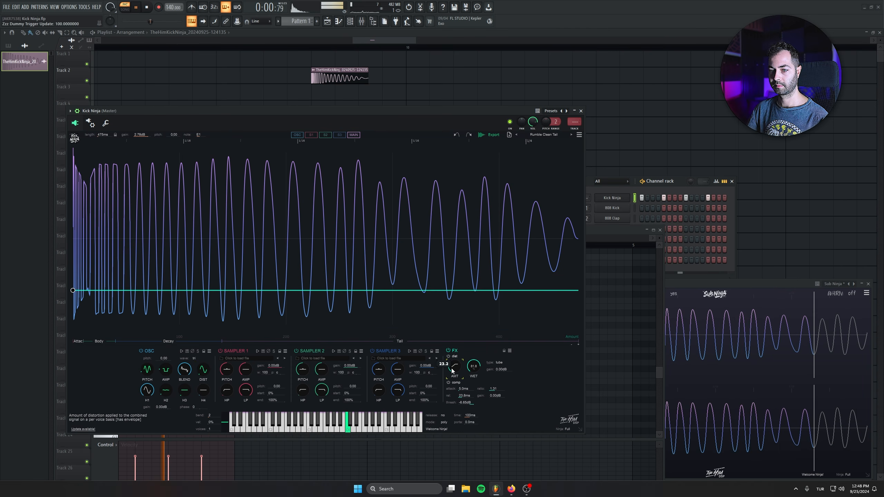
# Raise the H3 harmonic envelope in the tail and add a slightly higher tail point to the oscillator's DIST envelope, stopping playback when done
pyautogui.click(183, 391)
pyautogui.moveTo(355, 335); pyautogui.dragTo(356, 292)
pyautogui.click(203, 370)
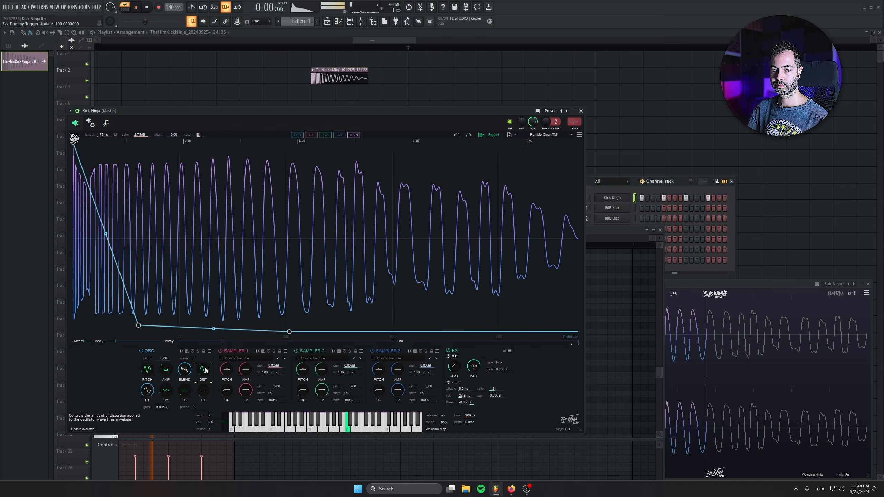
pyautogui.moveTo(377, 332); pyautogui.dragTo(358, 323)
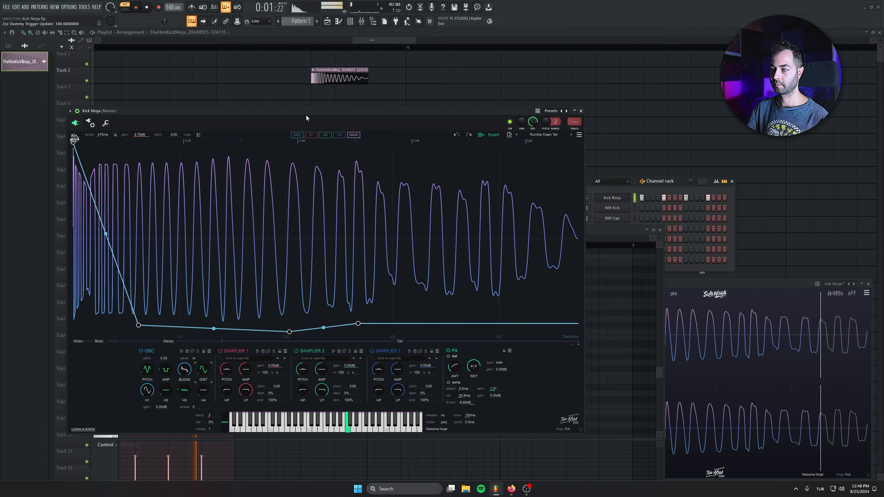
pyautogui.press('space')
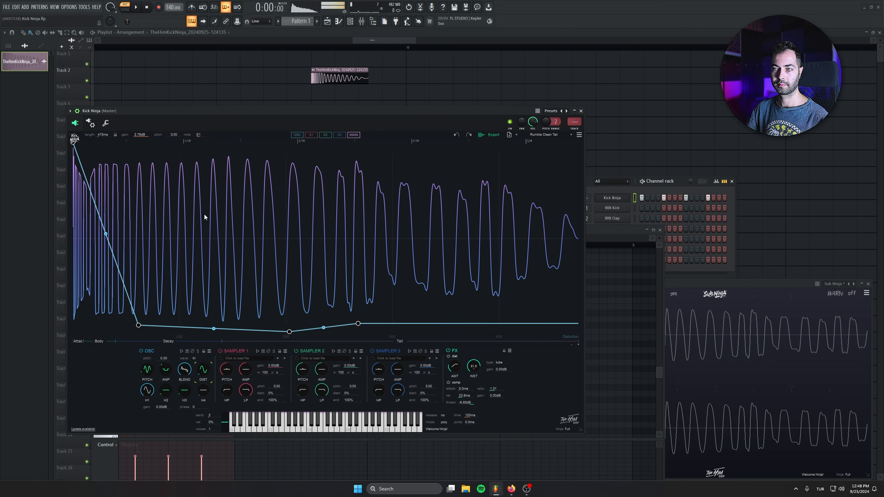
# Remove the tail points from the oscillator's PITCH envelope, place its last point at about 40.35 Hz near E1, and audition the pattern
pyautogui.click(147, 370)
pyautogui.moveTo(566, 303); pyautogui.dragTo(362, 345)
pyautogui.press('Delete')
pyautogui.moveTo(360, 312); pyautogui.dragTo(356, 317)
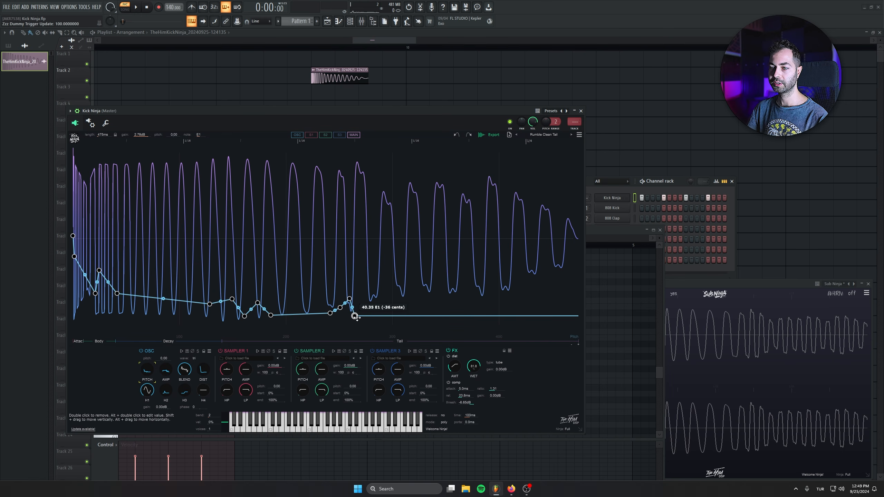
pyautogui.press('space')
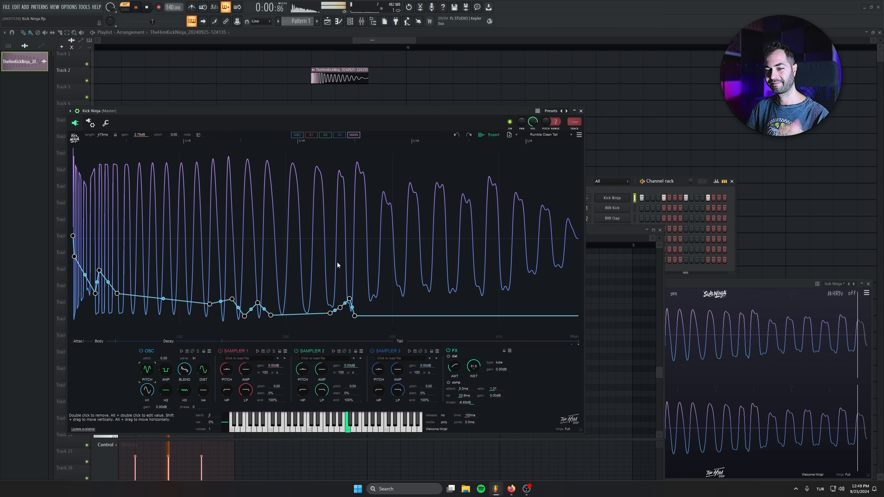
pyautogui.press('space')
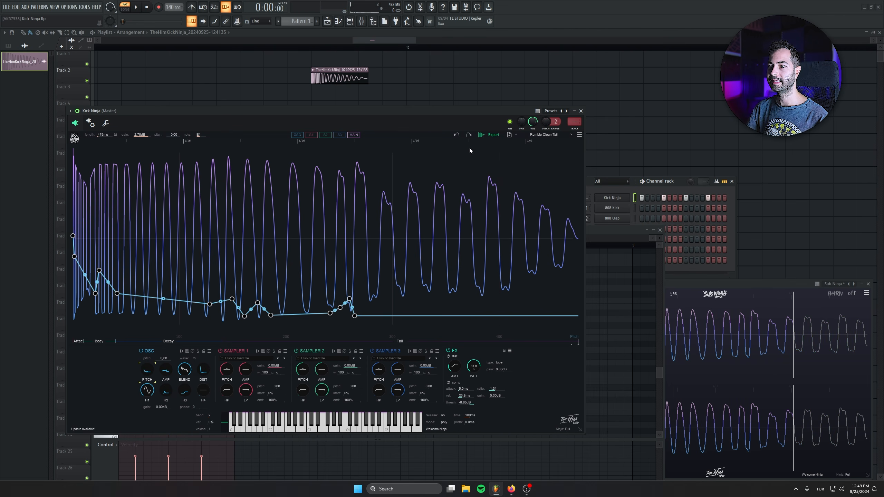
# Export the kick as an audio clip onto playlist Track 3, inspect the clip's waveform, and close its settings
pyautogui.moveTo(491, 138); pyautogui.dragTo(313, 91)
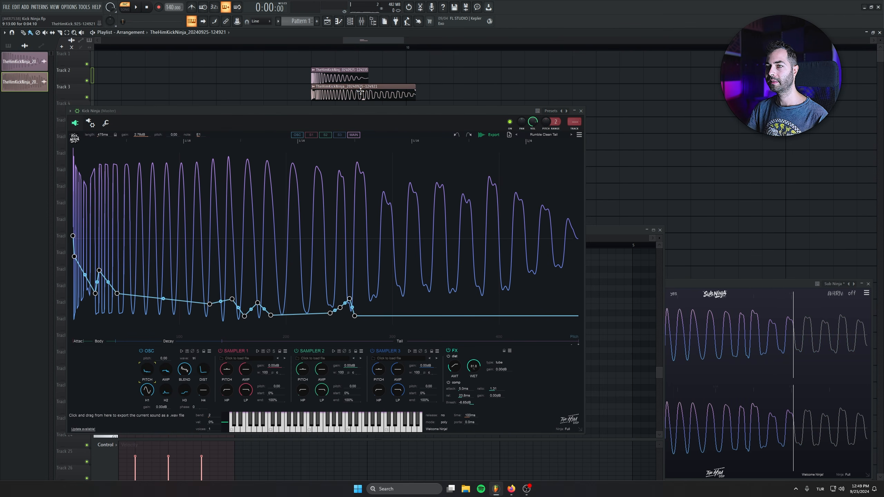
pyautogui.click(133, 178)
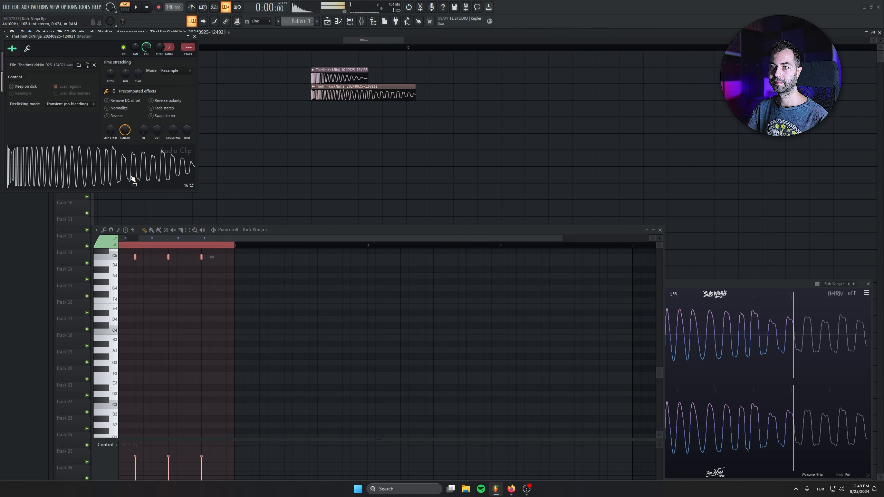
pyautogui.click(141, 157)
pyautogui.click(195, 36)
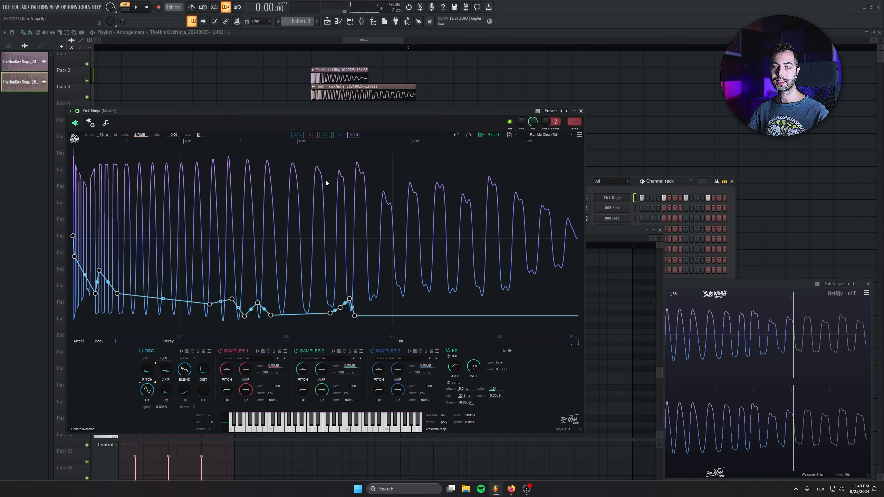